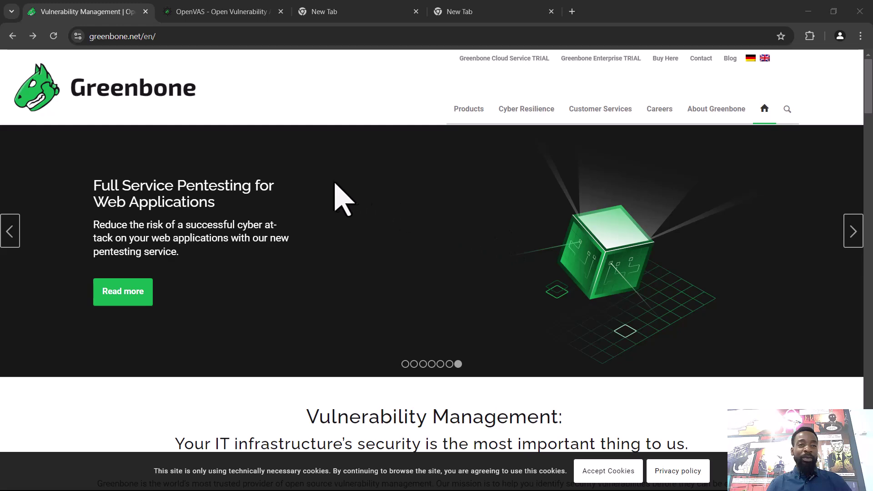
- Review the Greenbone Enterprise TRIAL page and expand the VMware Workstation Player/Pro download section
click(223, 17)
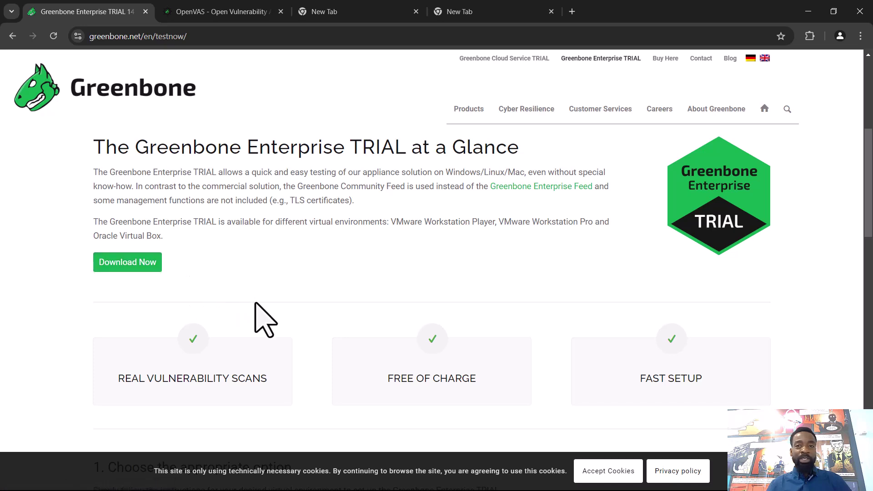
scroll(263, 275, down, 3)
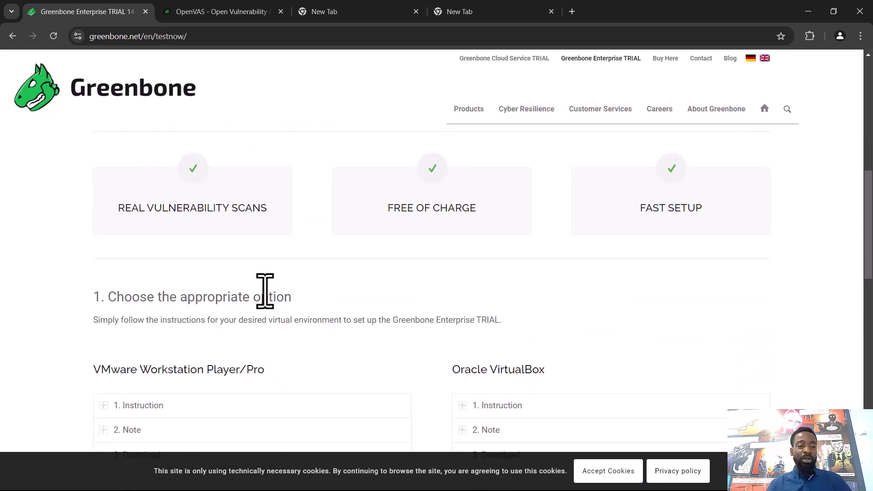
scroll(265, 296, down, 2)
click(209, 350)
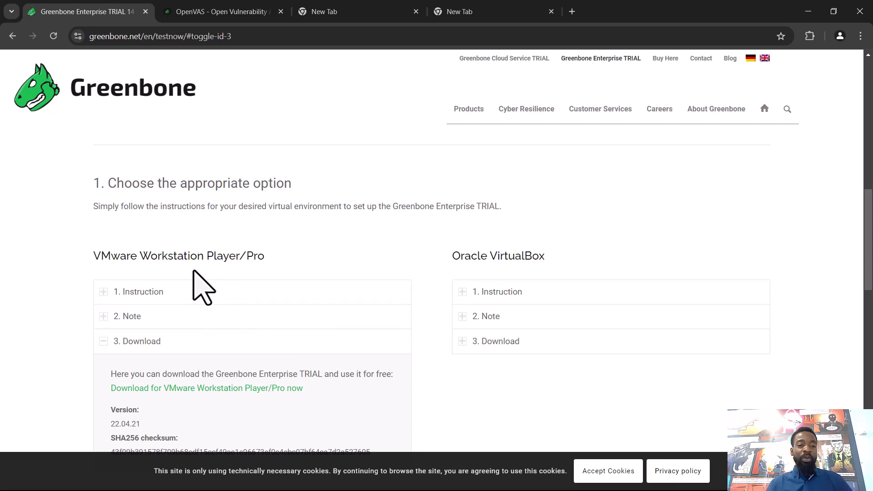
scroll(302, 277, down, 1)
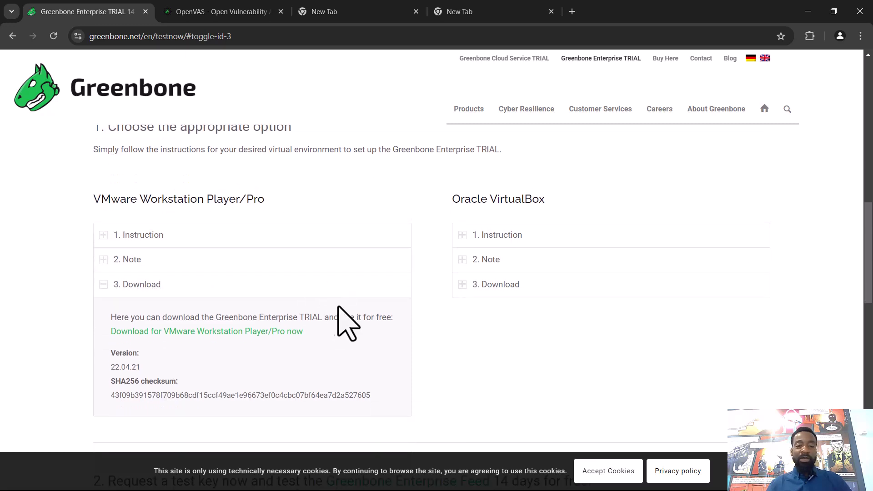
scroll(337, 297, down, 1)
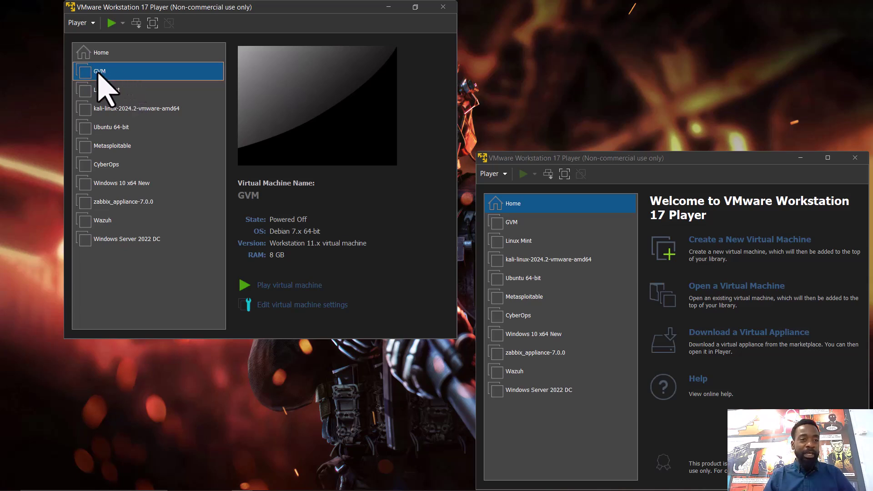
- Start the GVM virtual machine in VMware Workstation Player
click(111, 23)
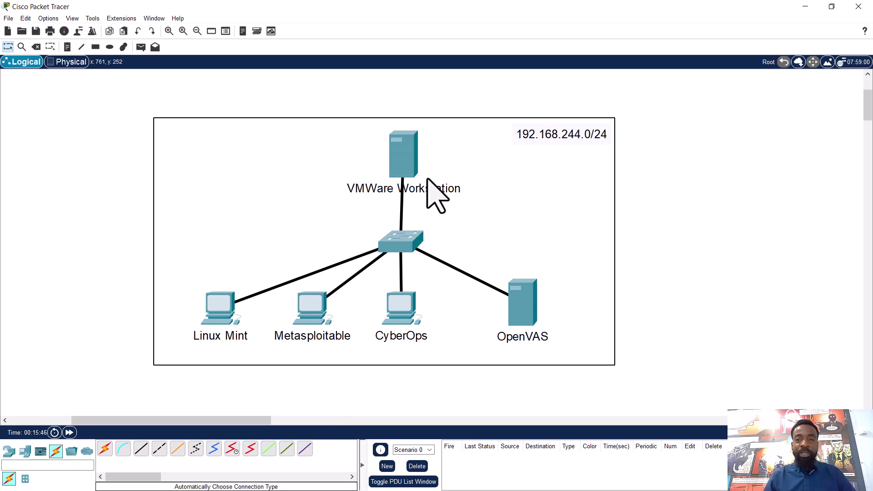
- Examine the lab network topology with the OpenVAS server and its client machines in Cisco Packet Tracer, and minimize it when done
mouse_move(392, 166)
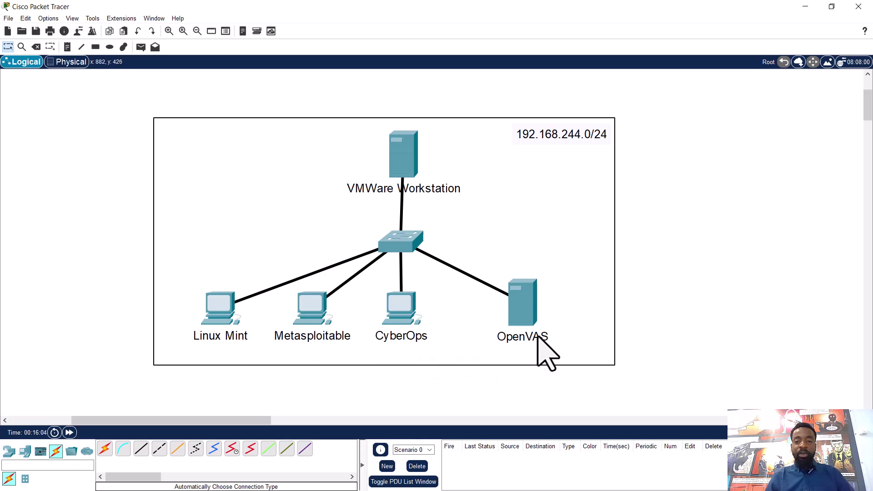
drag(170, 275, 187, 269)
drag(99, 267, 440, 375)
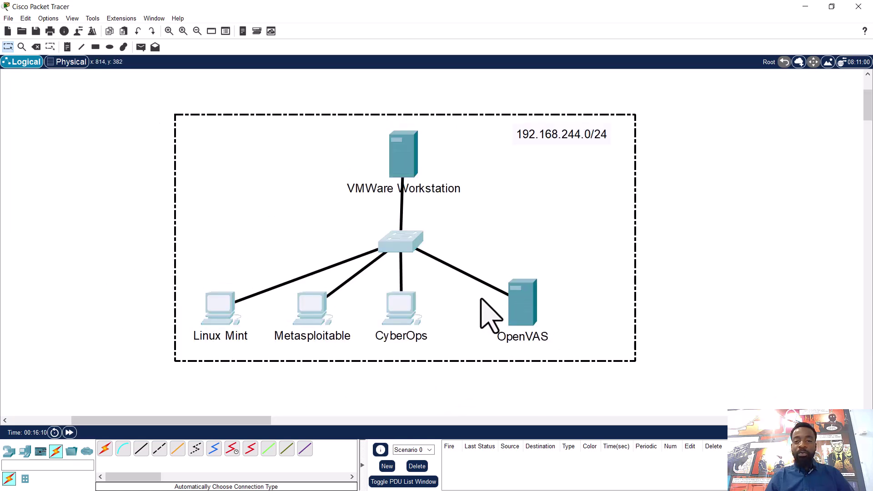
click(111, 242)
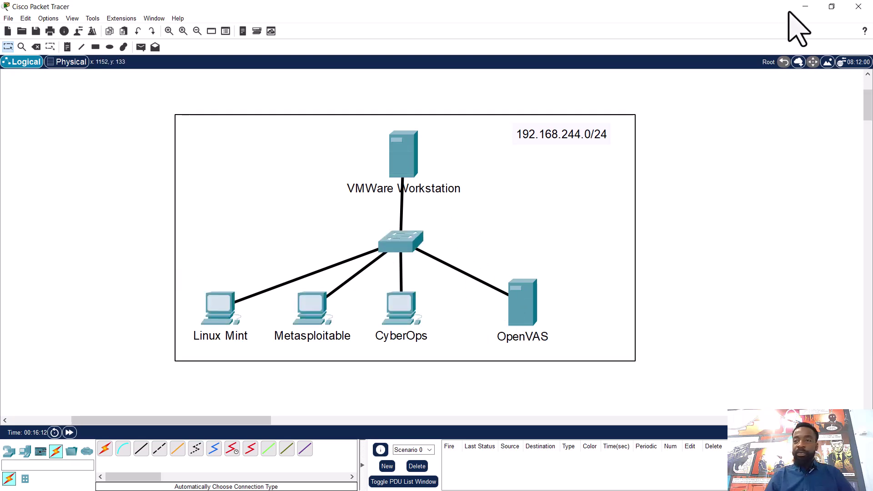
click(806, 6)
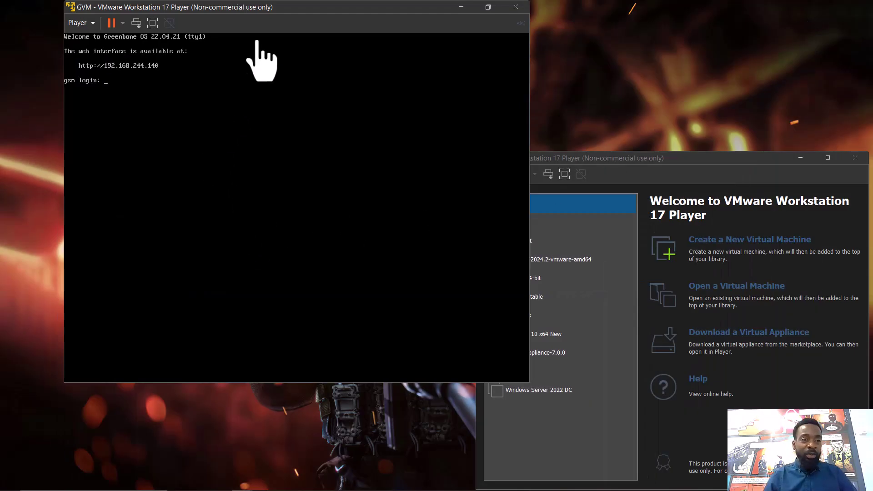
- Arrange the GVM console window and the Chrome window side by side on the desktop
drag(297, 15, 235, 14)
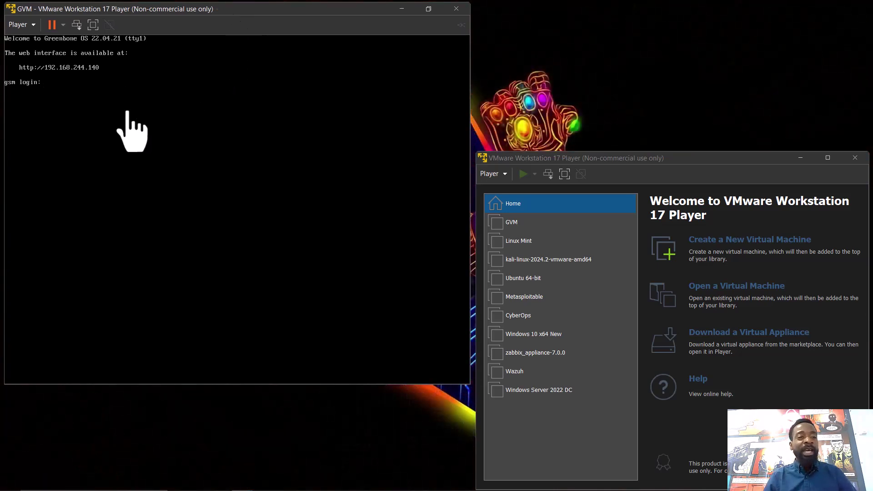
click(200, 483)
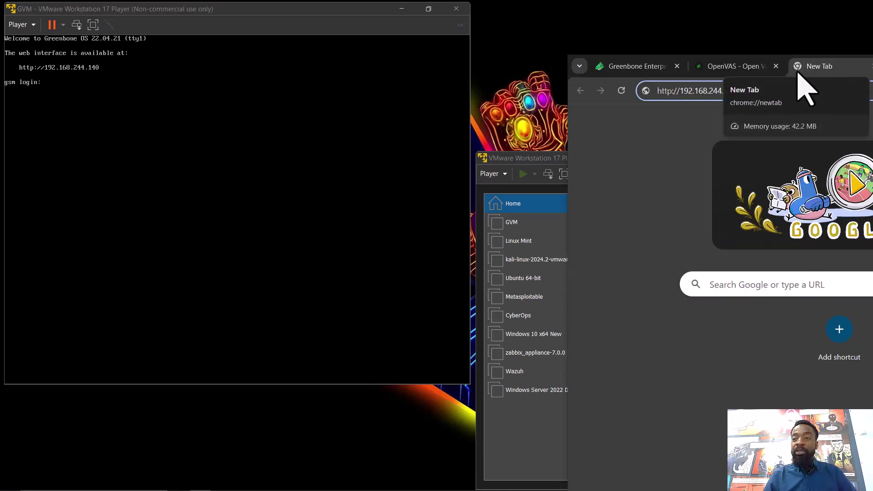
drag(566, 122, 338, 122)
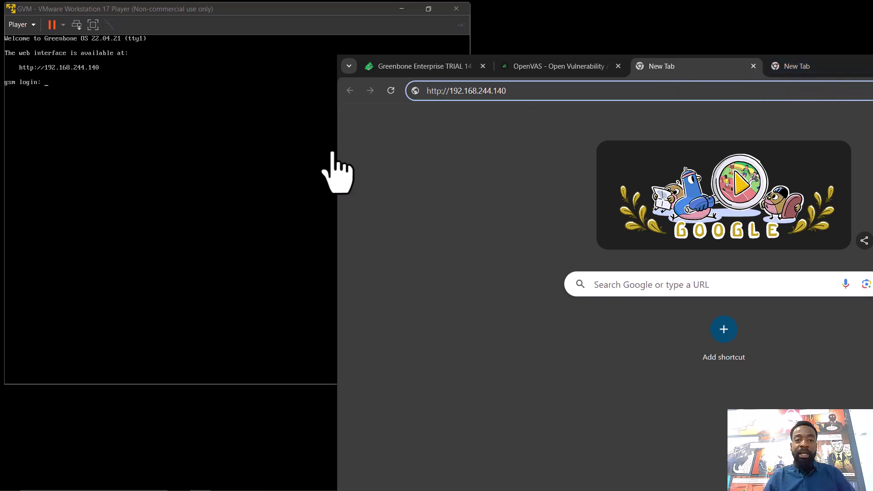
drag(335, 150, 236, 132)
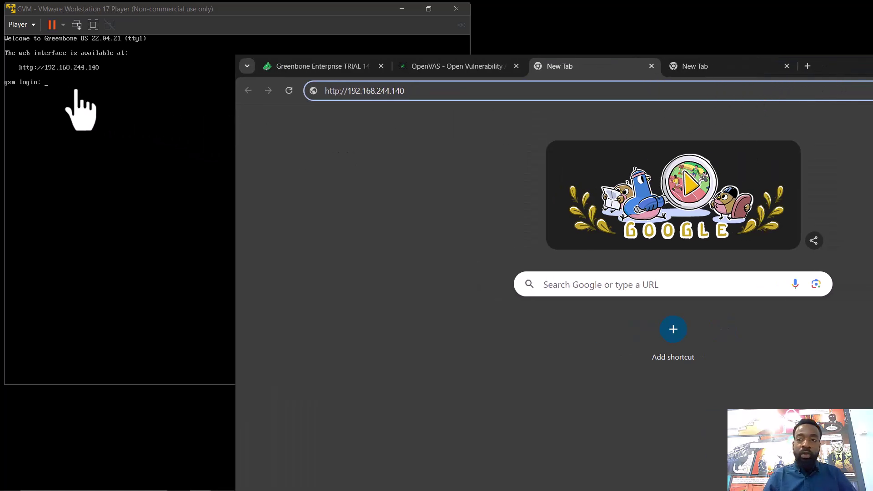
drag(830, 67, 870, 105)
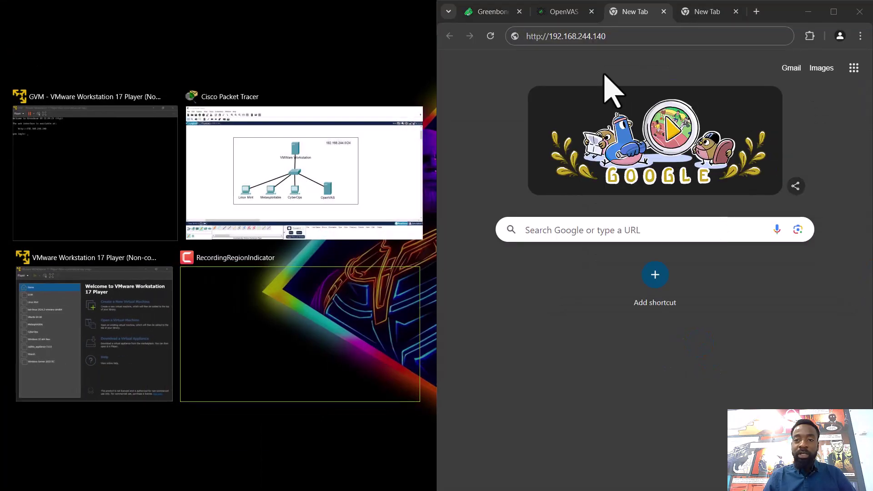
key(Return)
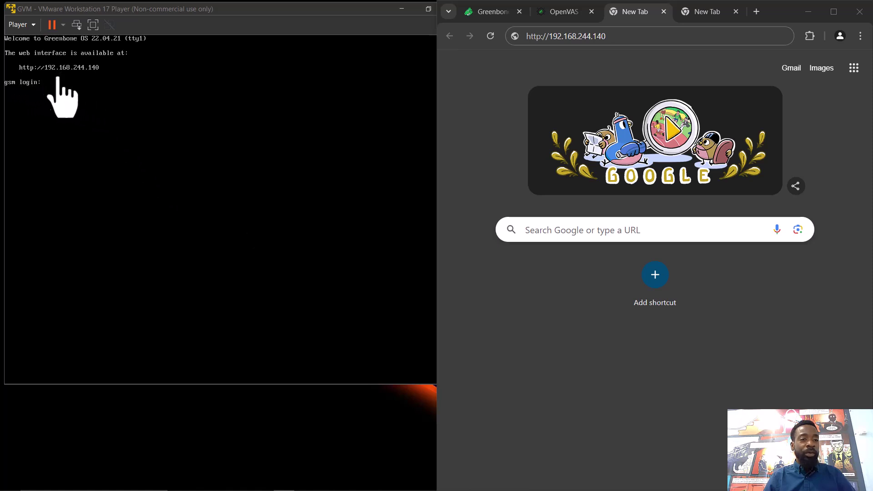
- Log in to the GVM console as admin with the account password
click(90, 101)
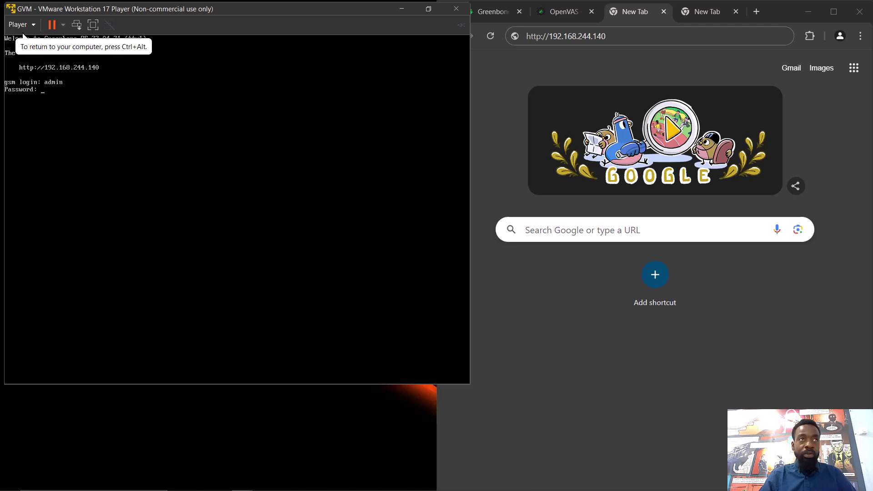
key(Return)
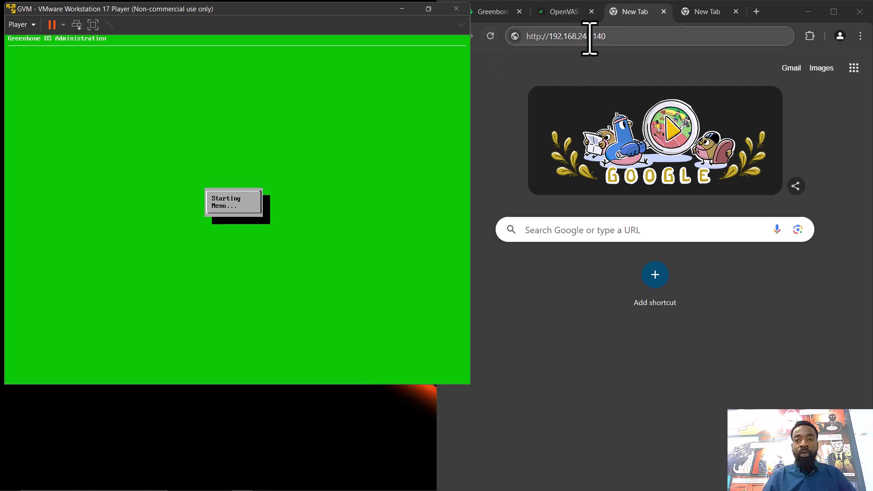
click(587, 37)
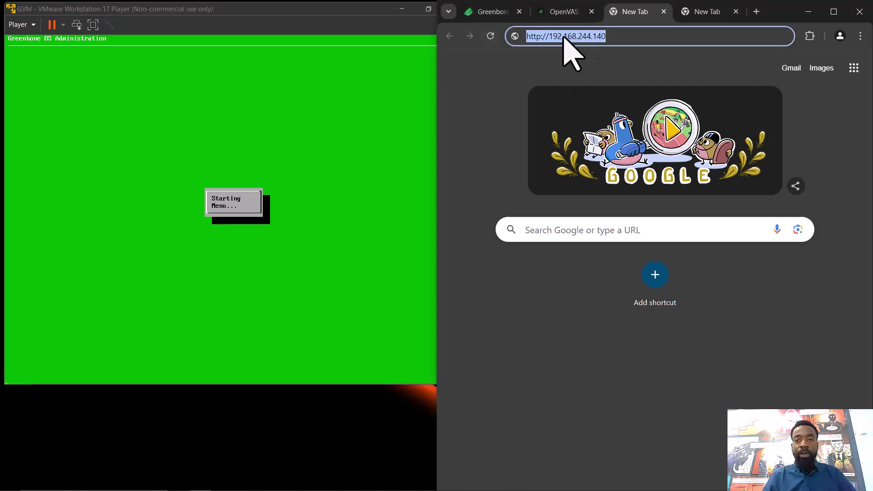
click(619, 40)
key(Return)
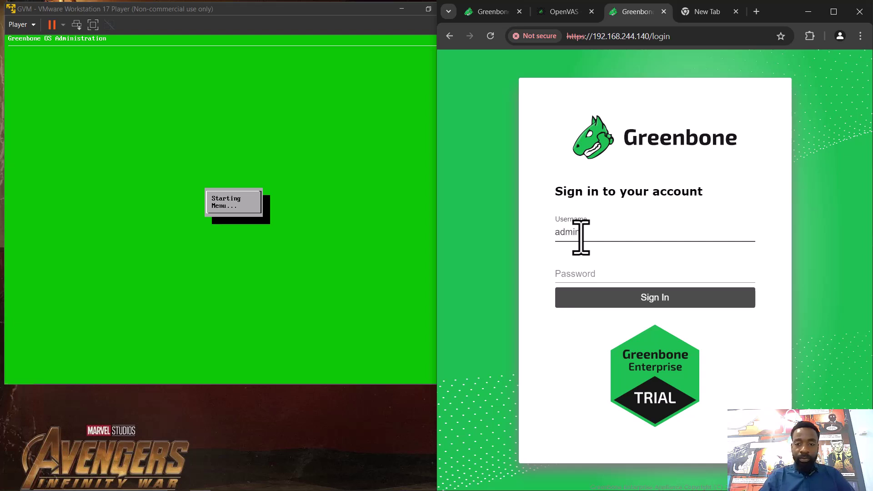
key(Tab)
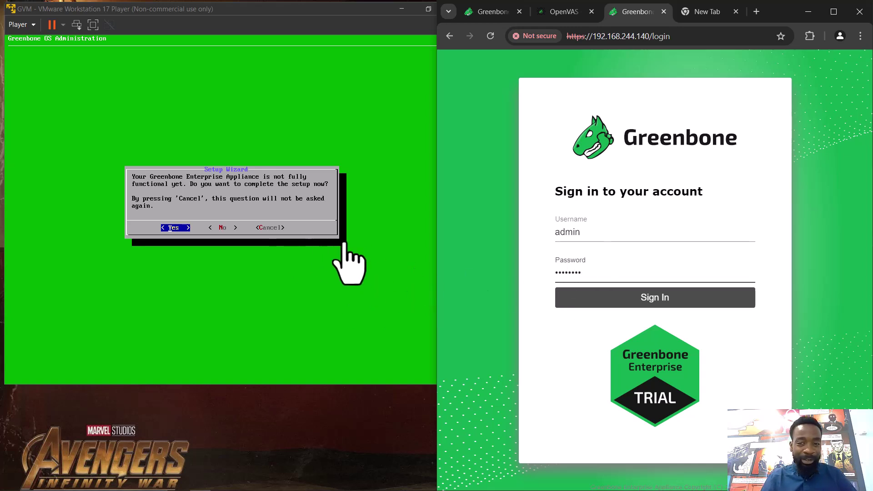
click(622, 303)
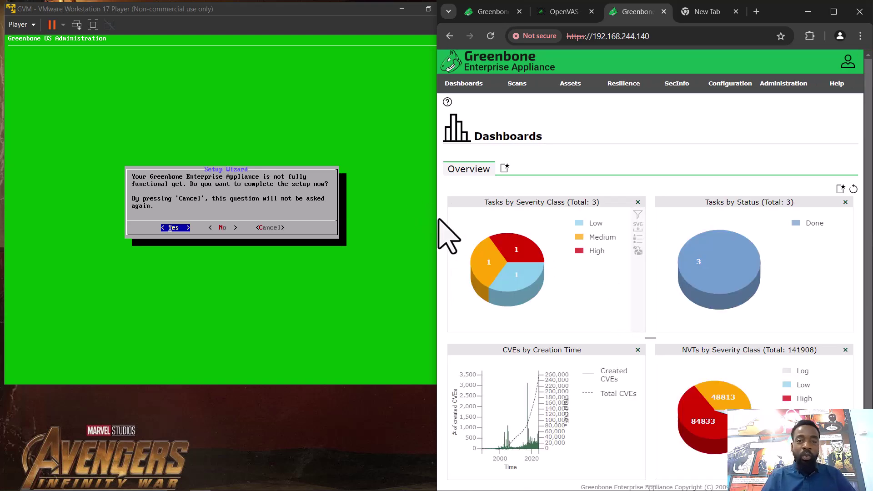
- Open another VMware Workstation Player window over the GVM console and start the Linux Mint virtual machine
click(296, 15)
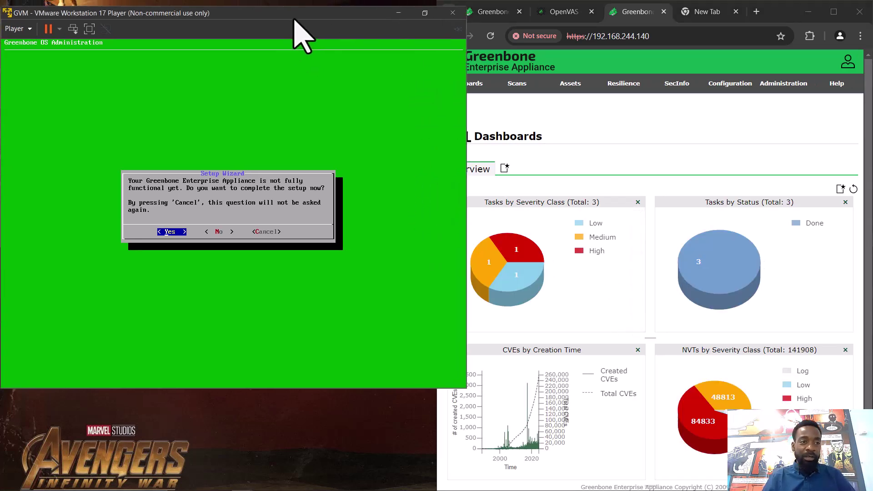
click(790, 30)
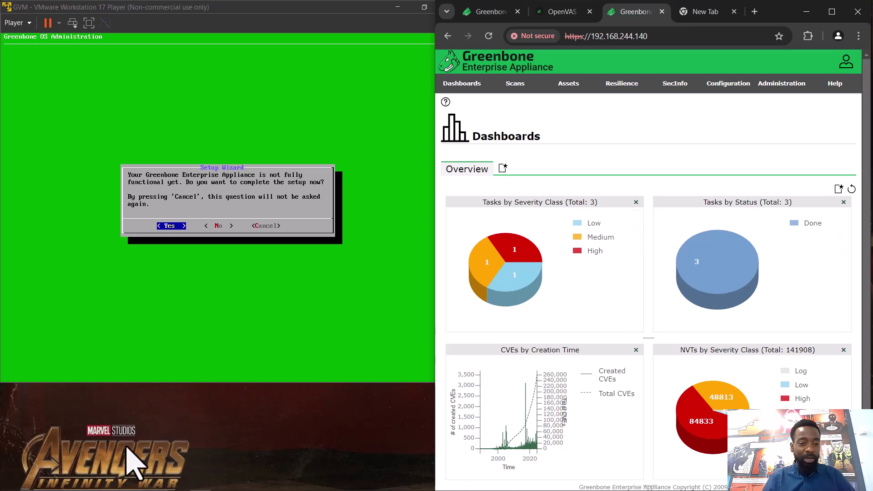
click(11, 483)
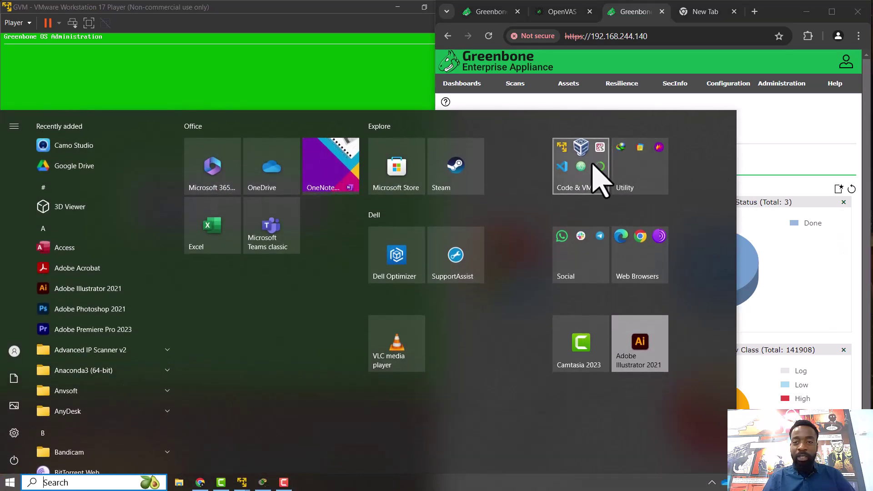
click(580, 168)
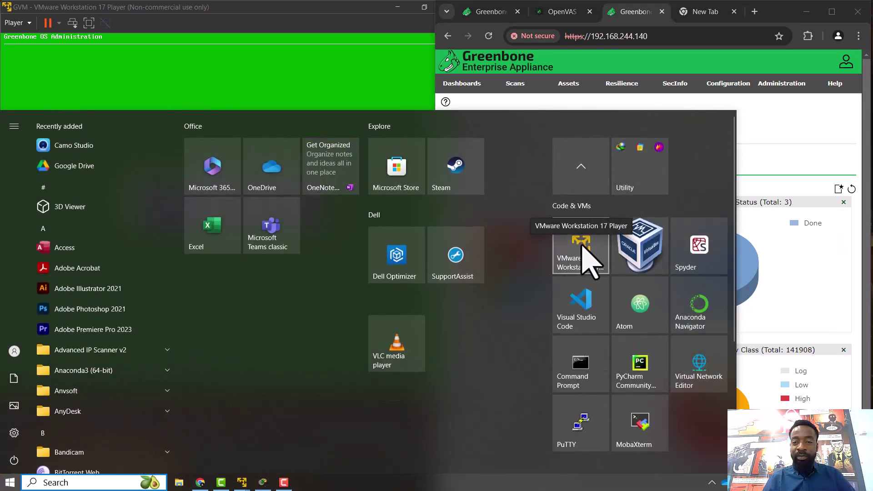
click(586, 259)
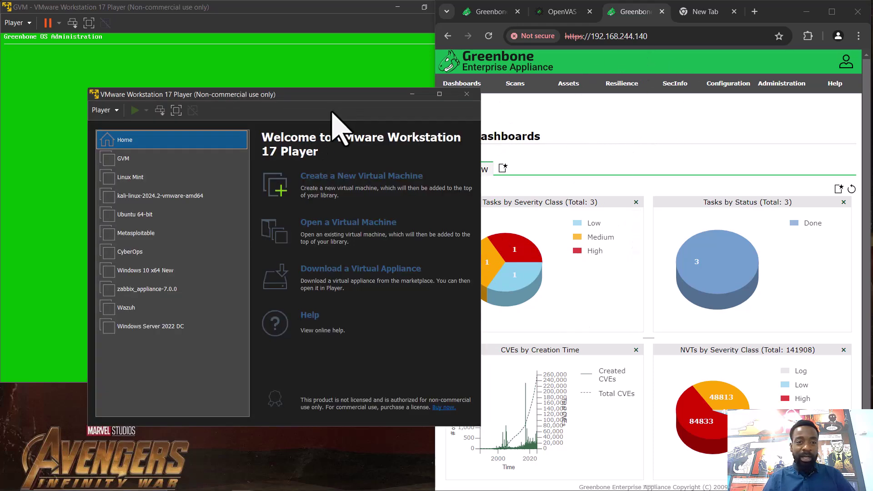
drag(332, 91, 246, 165)
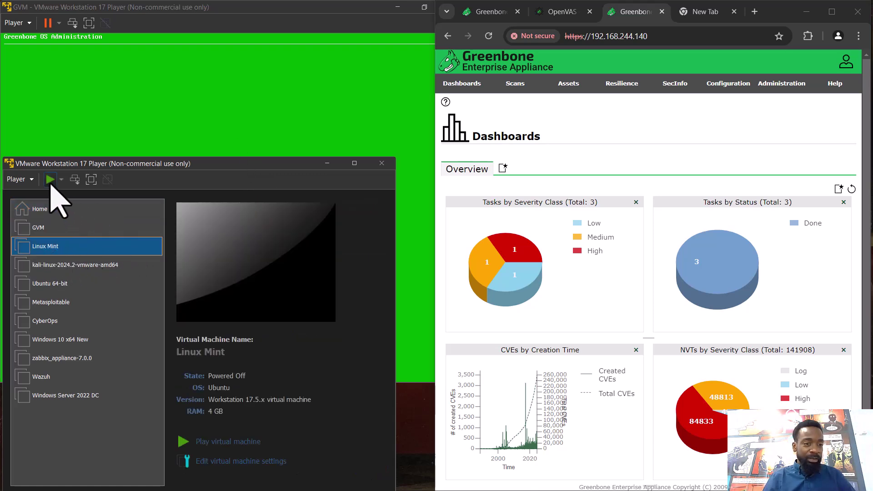
click(49, 183)
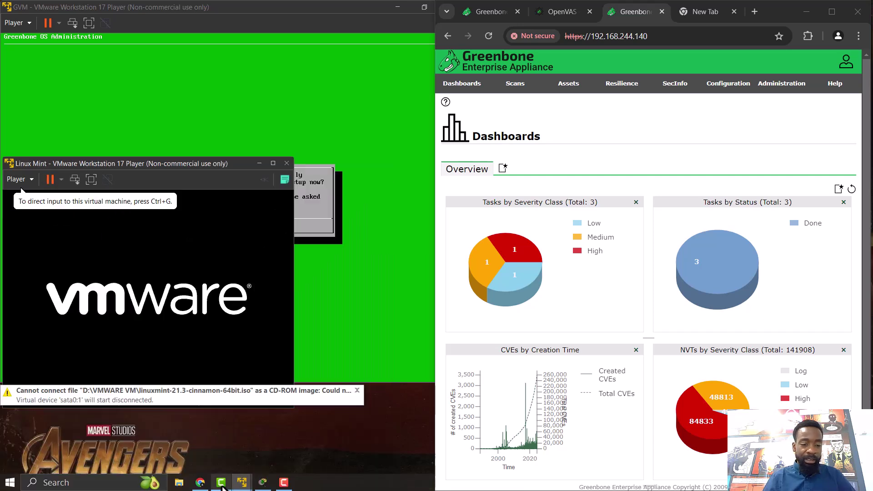
- Start the CyberOps virtual machine from the remaining VMware Workstation Player library window and move its console next to Linux Mint's
mouse_move(242, 483)
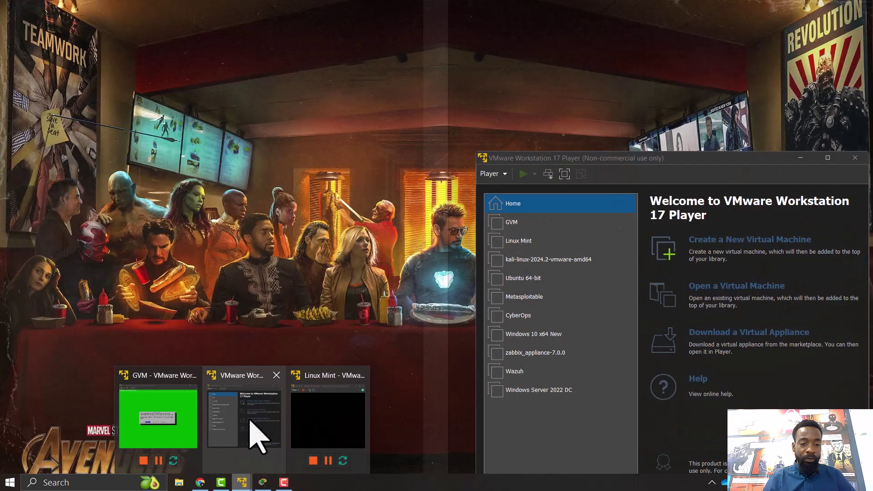
click(251, 422)
click(537, 231)
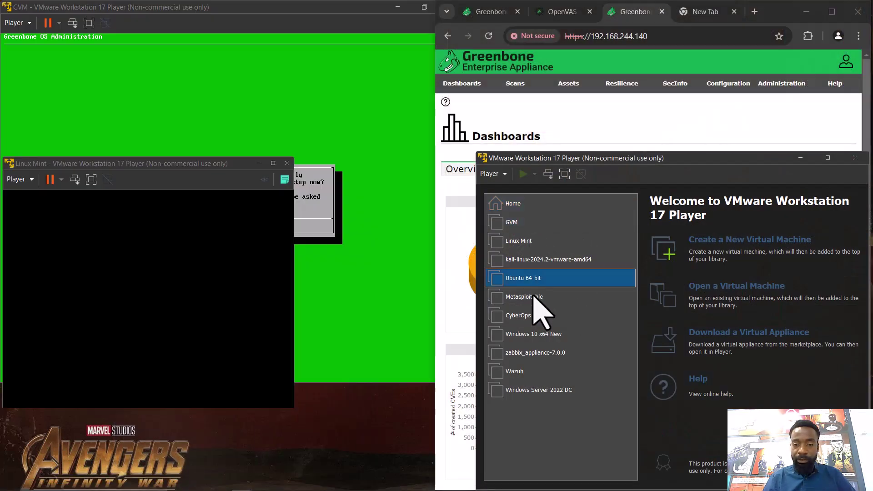
click(523, 175)
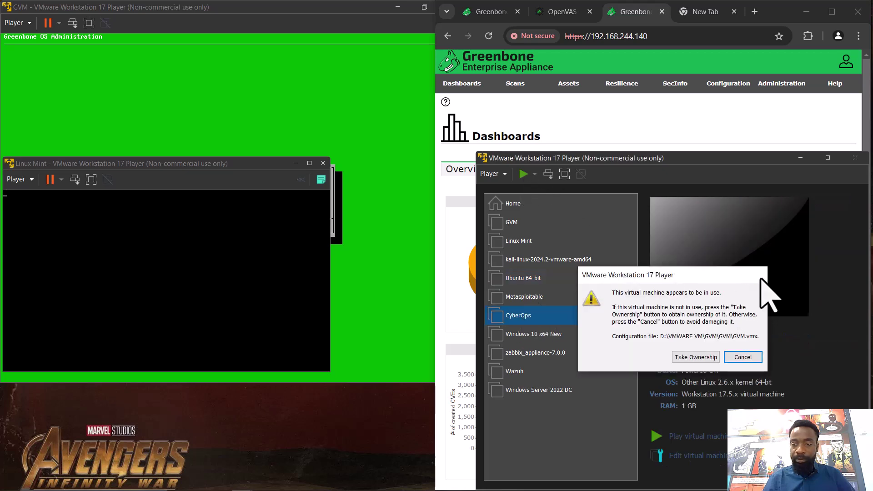
click(763, 279)
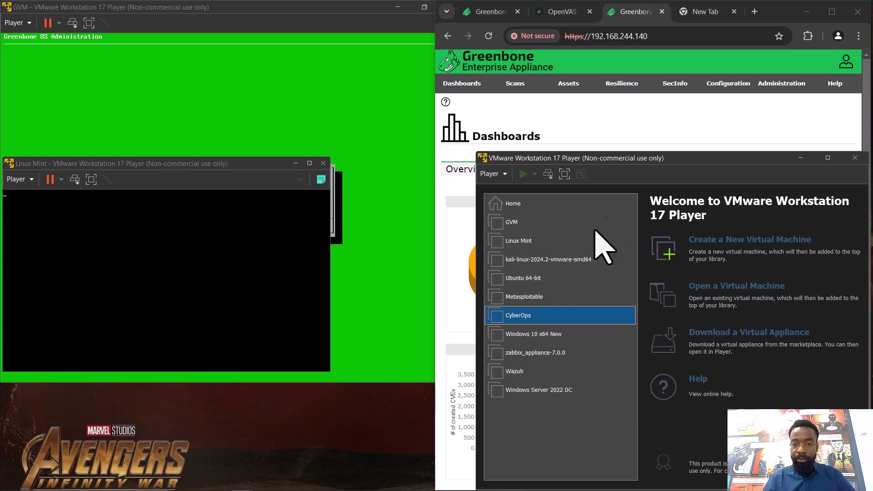
click(523, 175)
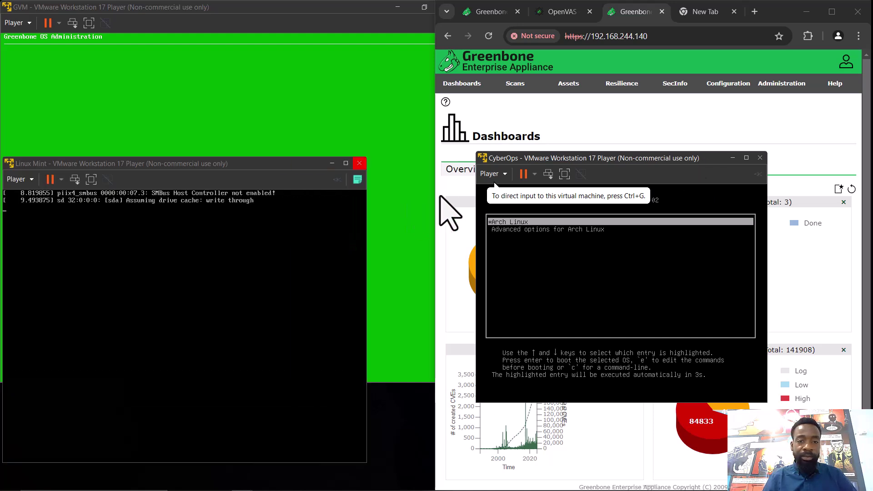
drag(703, 159, 457, 245)
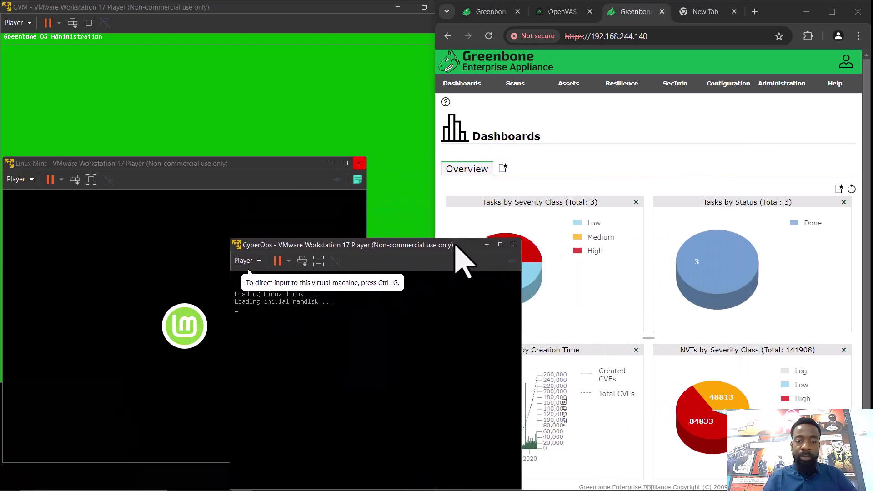
- Maximize the Chrome window and open the Feed Status page of the Greenbone web interface
click(374, 24)
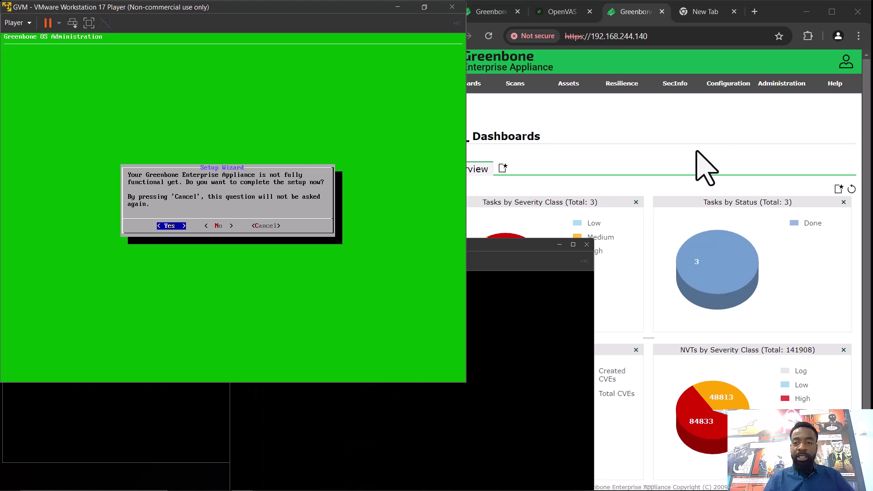
click(832, 12)
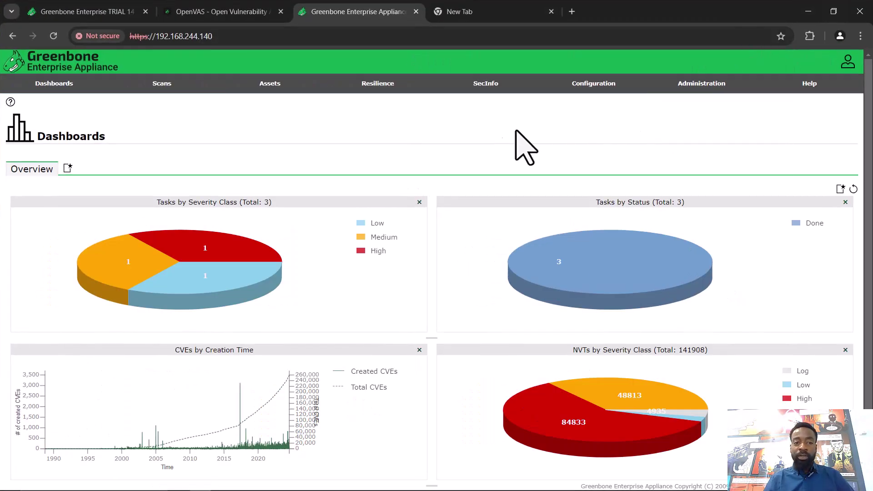
mouse_move(715, 91)
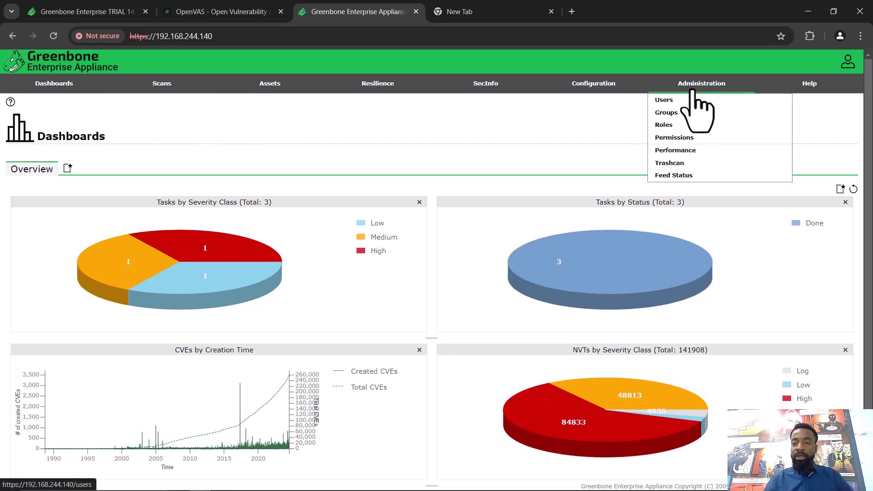
click(681, 177)
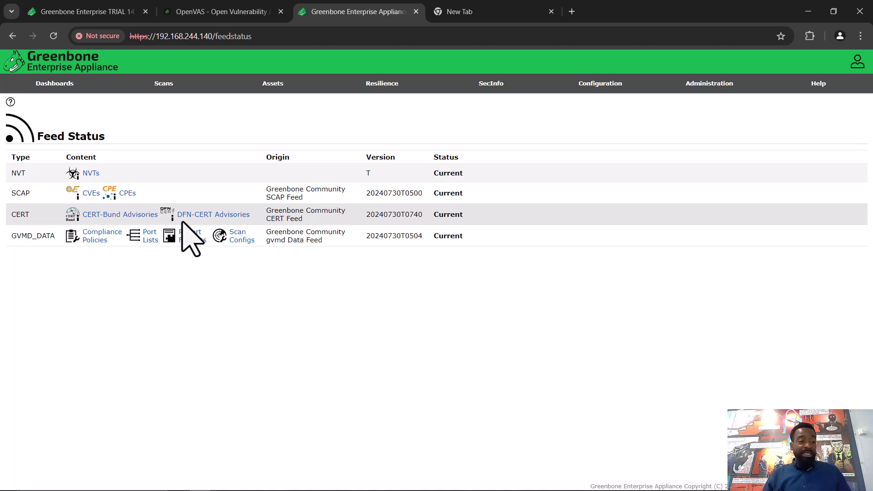
- Examine the NVTs feed content, including its charts and advisory list, and return to Feed Status
click(91, 173)
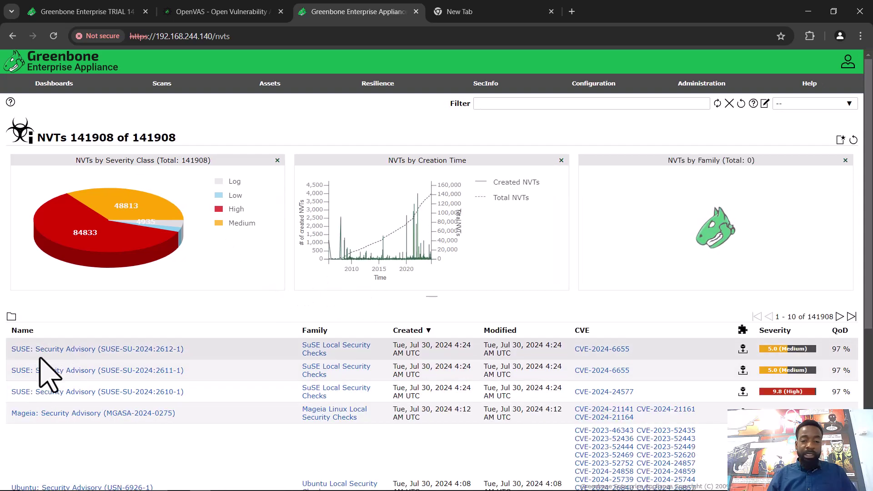
scroll(47, 375, down, 2)
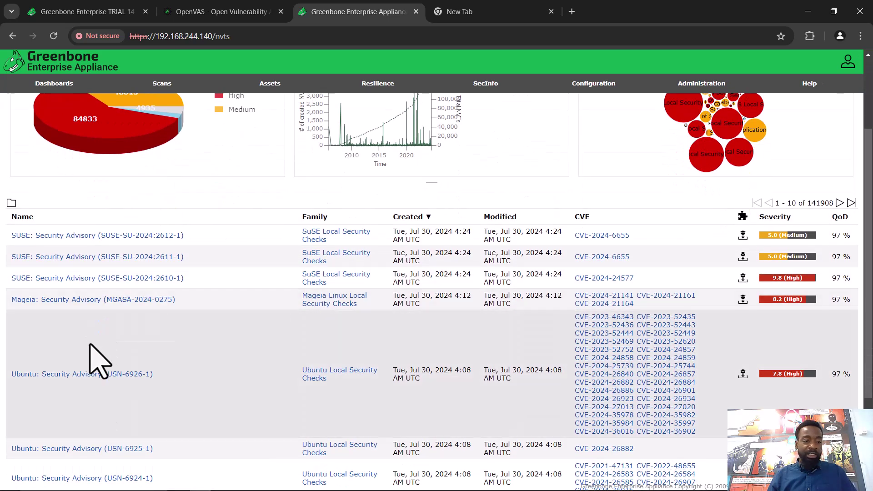
scroll(91, 353, down, 3)
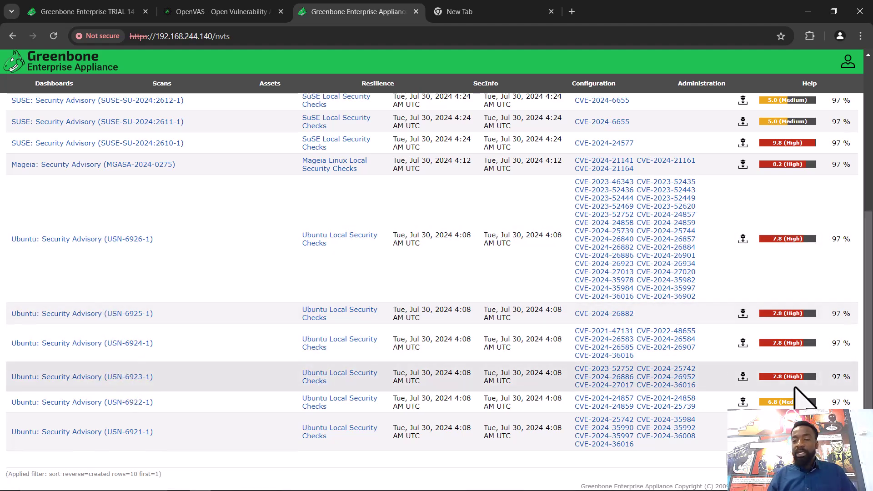
scroll(808, 386, up, 5)
scroll(800, 379, down, 3)
scroll(799, 380, up, 1)
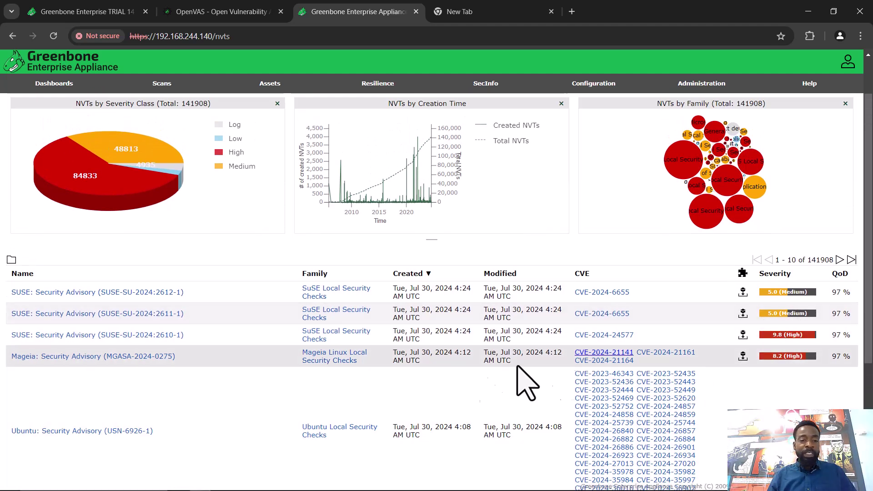
click(12, 36)
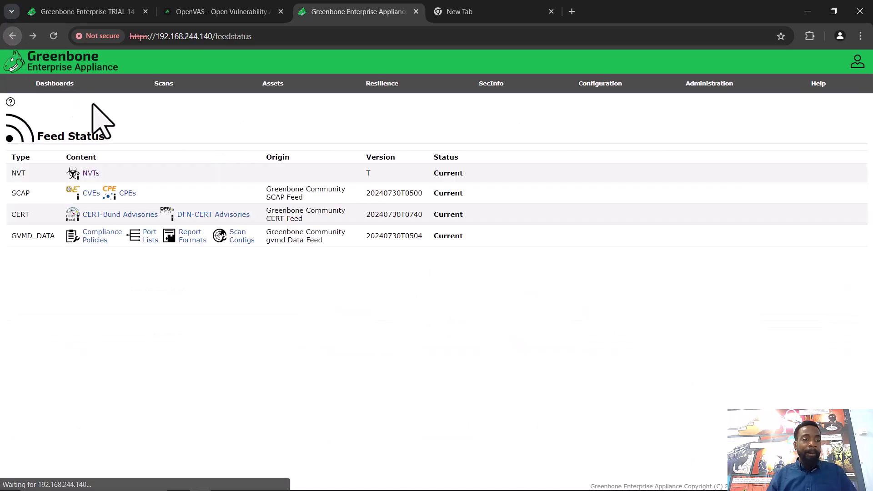
- Review the SCAP feed's CVEs list and severity class chart, and return to Feed Status
click(91, 195)
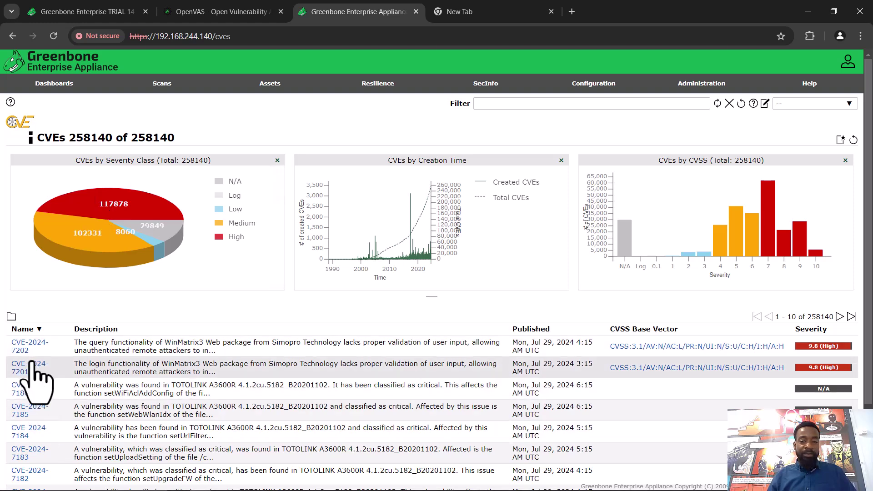
scroll(34, 377, down, 2)
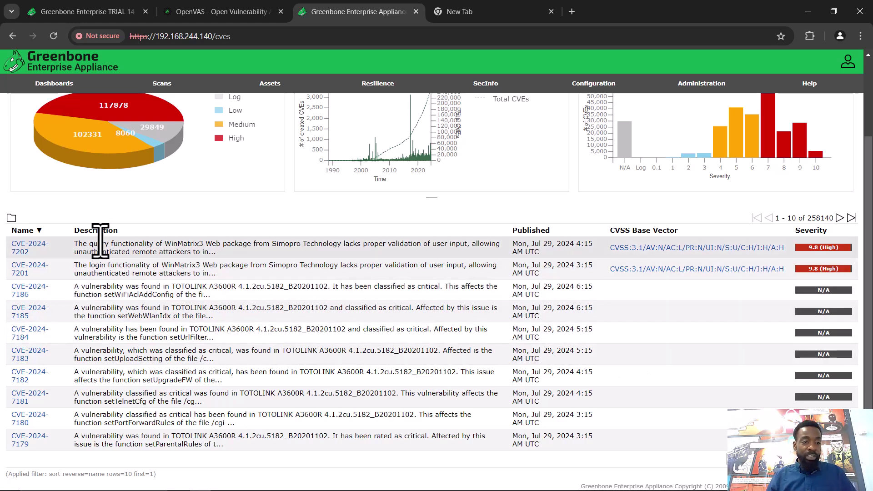
mouse_move(82, 132)
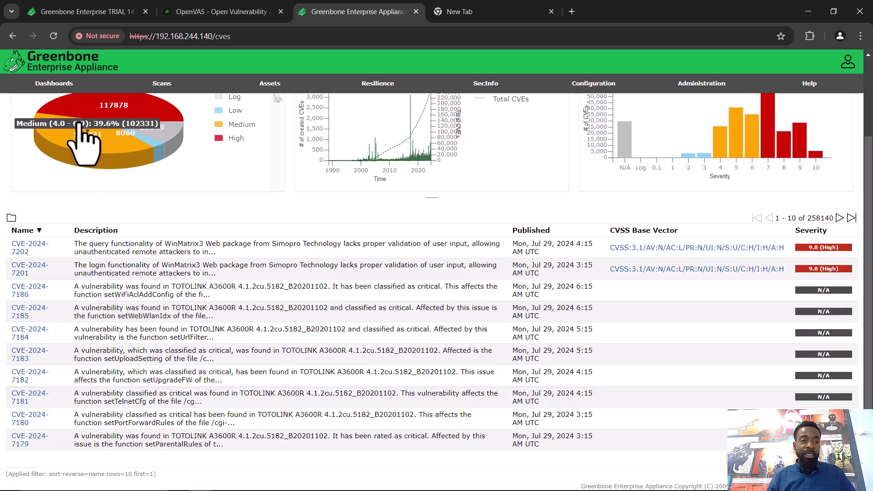
click(13, 36)
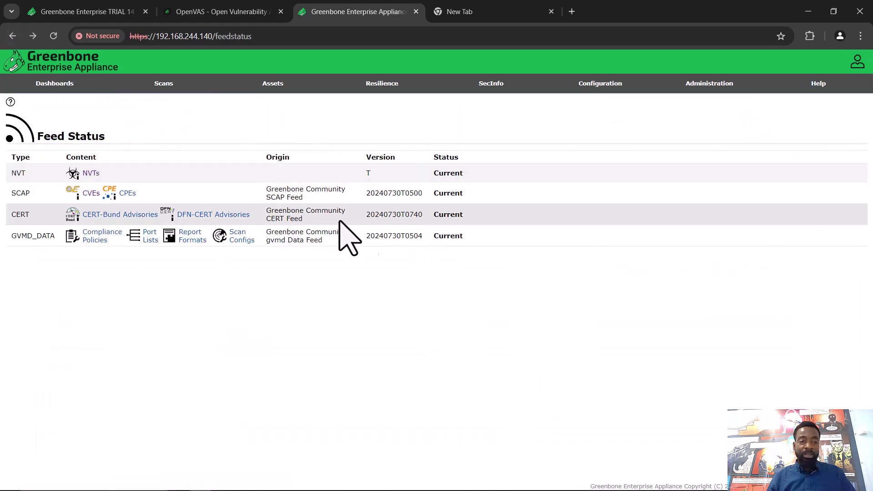
- Look through the SCAP feed's CPEs charts and product list, and return to Feed Status
click(127, 195)
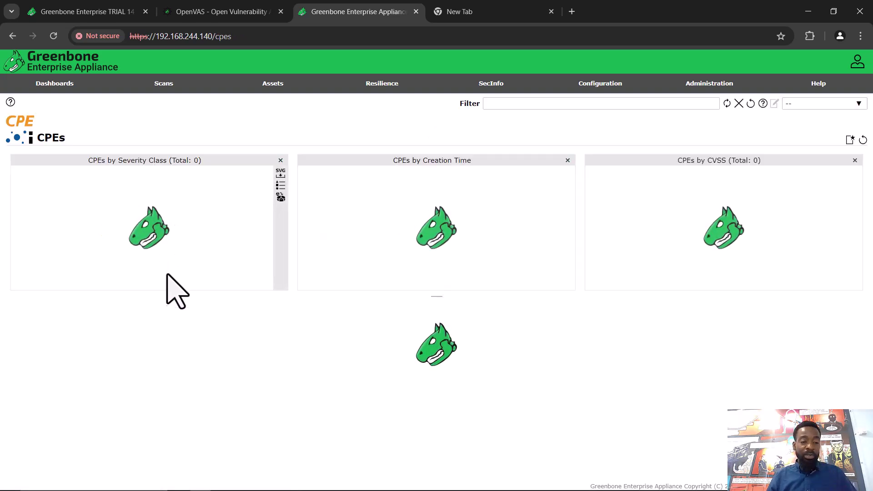
scroll(169, 371, down, 1)
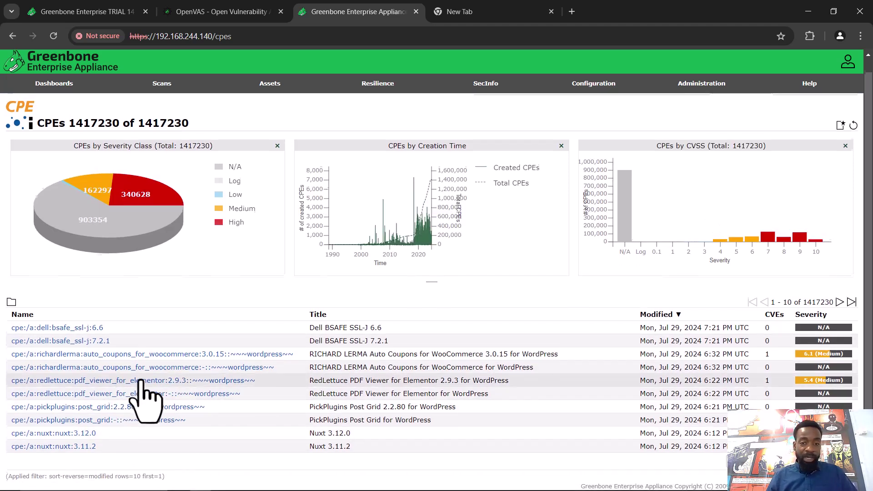
scroll(146, 404, up, 1)
scroll(171, 390, down, 1)
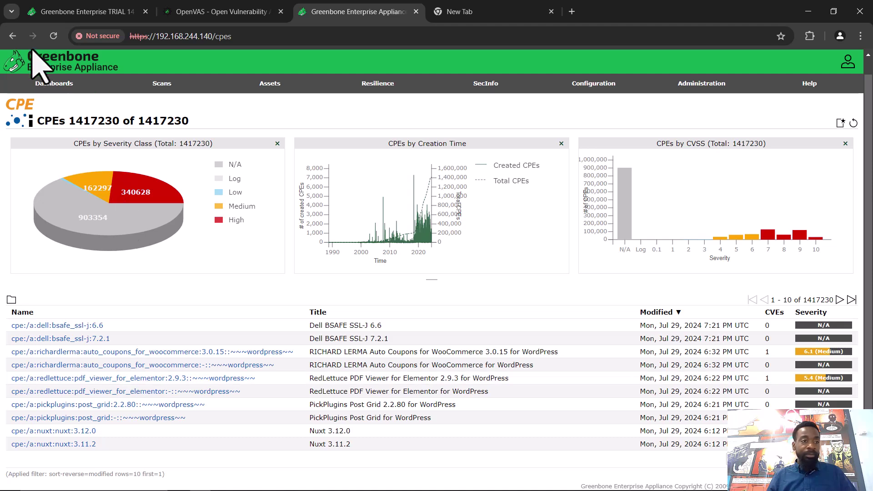
click(12, 36)
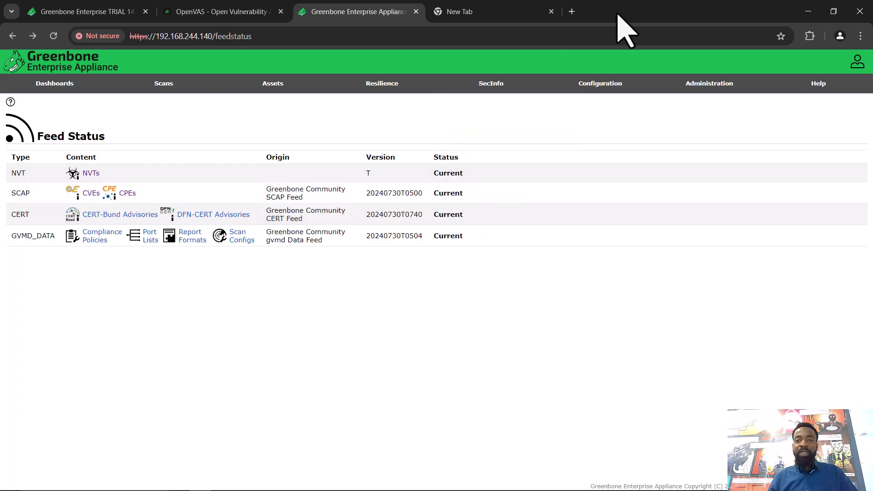
- Place Chrome beside the GVM console and run its setup wizard past the subscription key page, closing the selfcheck report
key(super+Right)
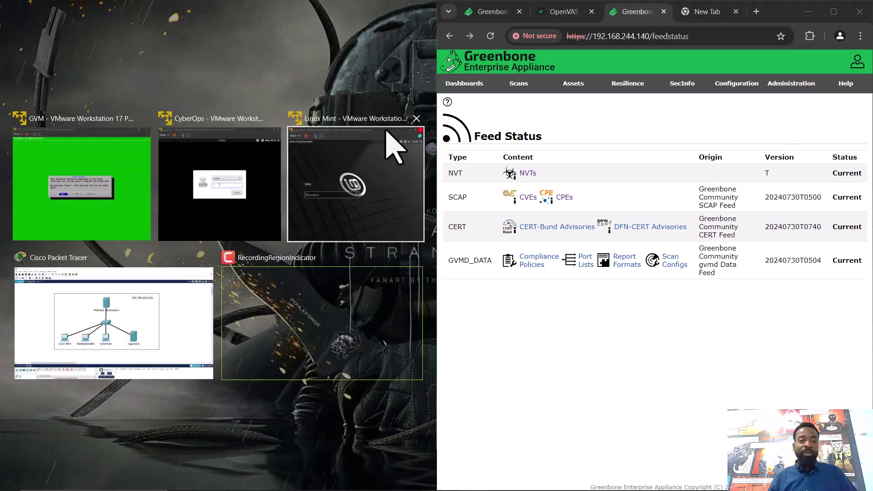
click(350, 82)
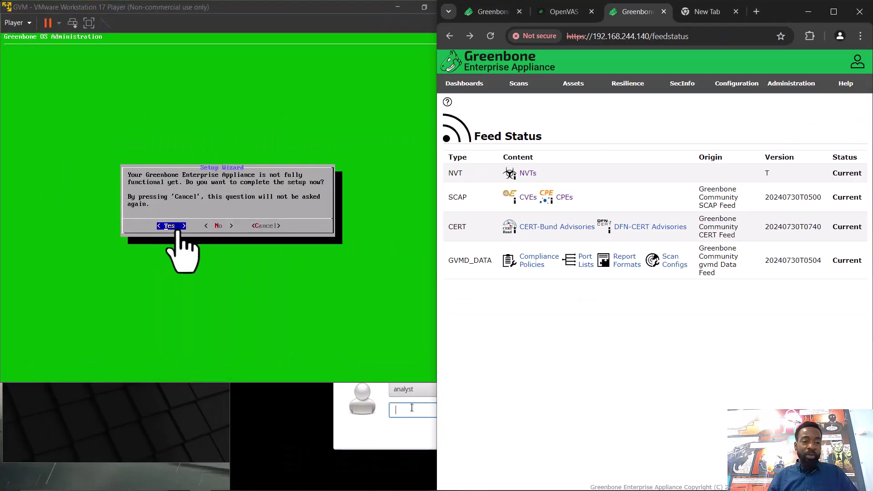
click(177, 225)
key(Return)
key(Down)
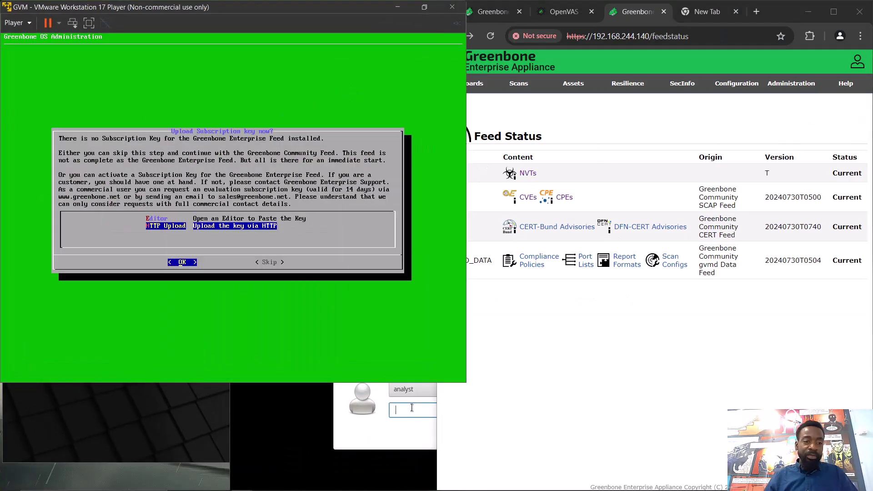
key(Return)
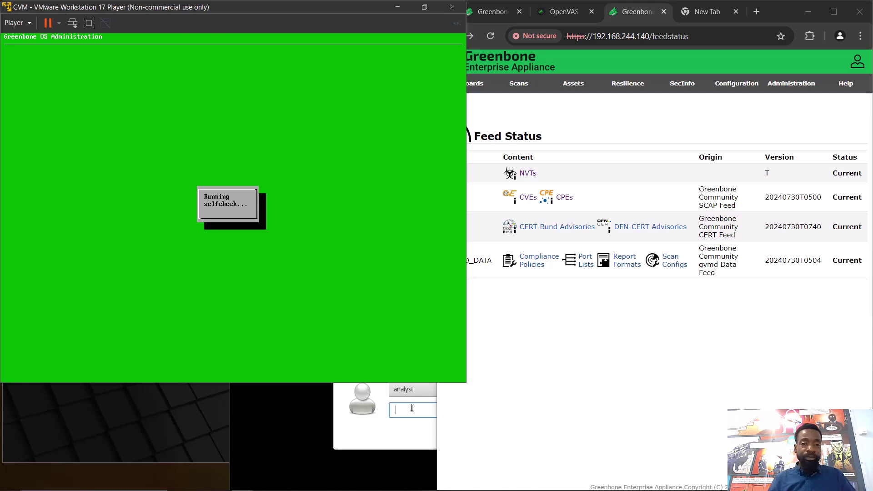
click(587, 336)
click(350, 372)
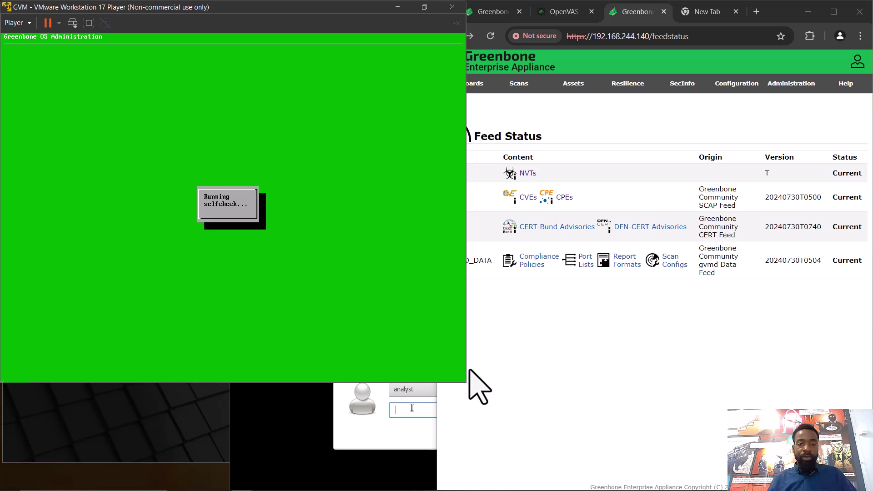
drag(464, 384, 473, 479)
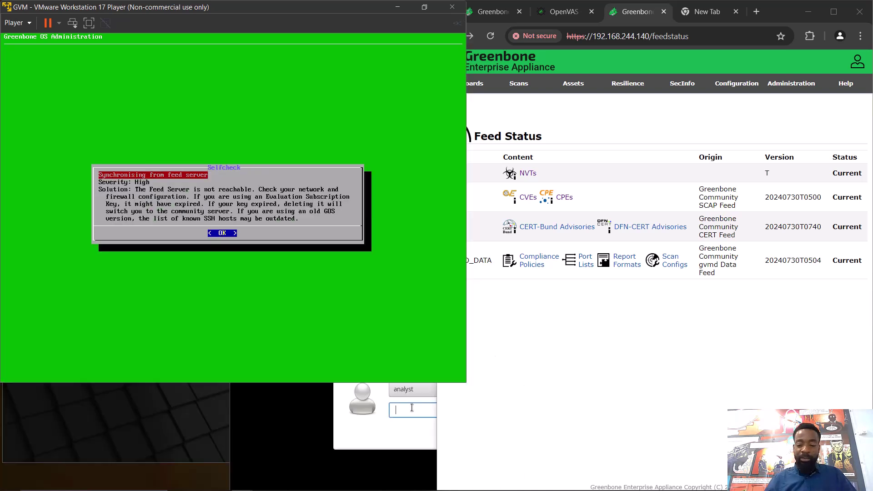
key(Return)
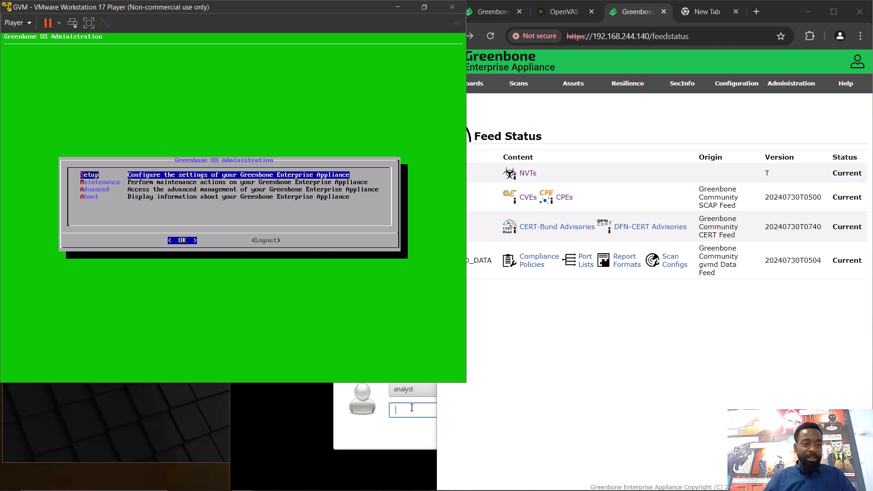
- Start the 'Update Feed' system operation from the Greenbone OS maintenance options in the GVM console
key(Down)
key(Up)
key(Down)
key(Return)
key(Down)
key(Return)
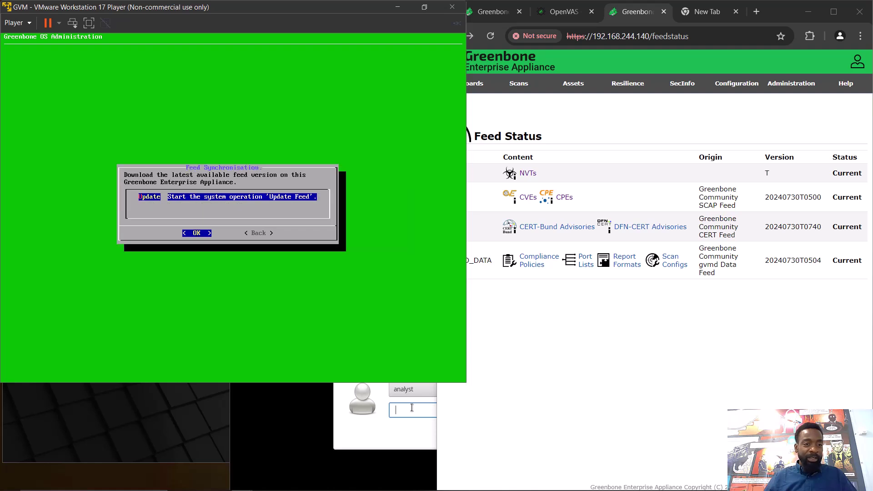
key(Return)
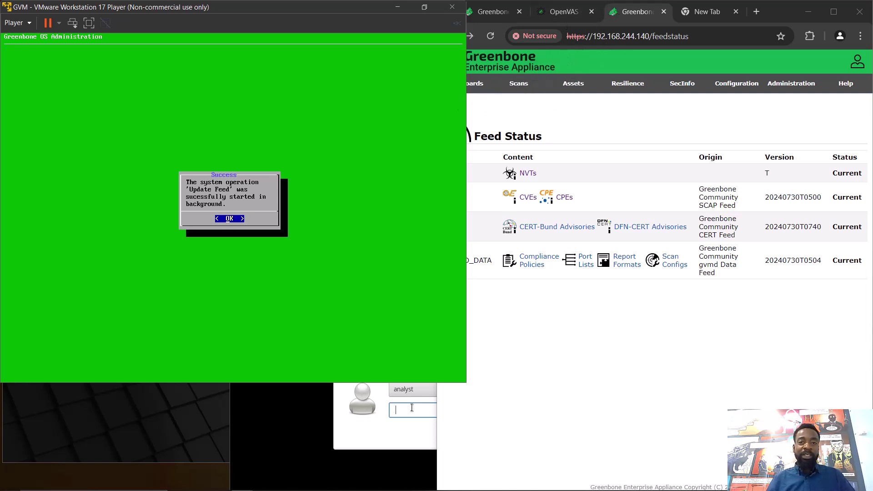
- Minimize the GVM console, move and enlarge the Linux Mint console, and log in to Linux Mint with the account password
click(394, 8)
drag(291, 165, 289, 12)
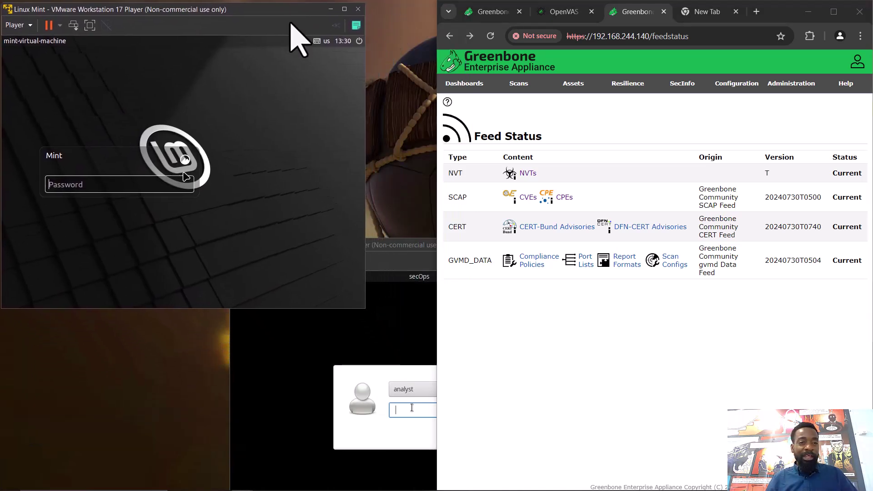
drag(364, 307, 482, 436)
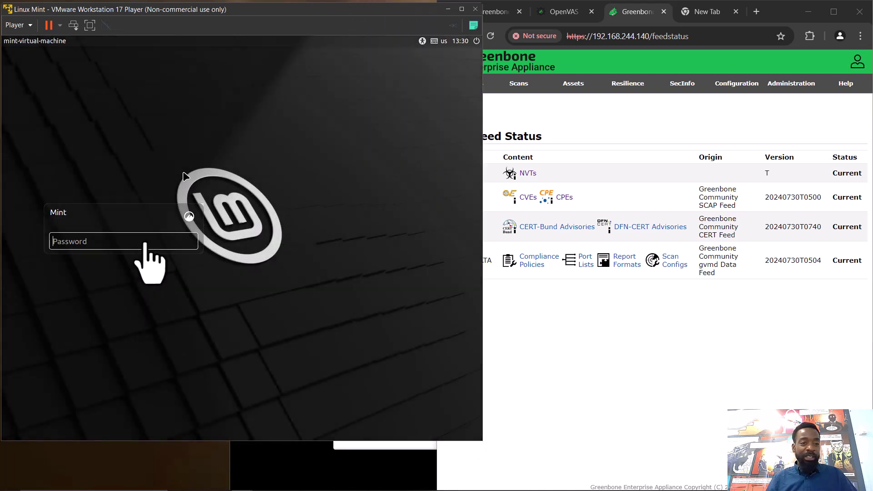
click(128, 243)
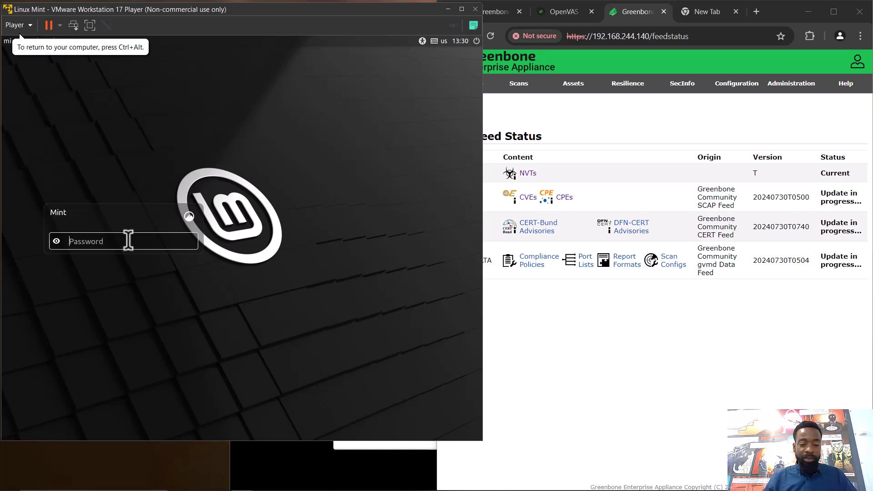
key(Return)
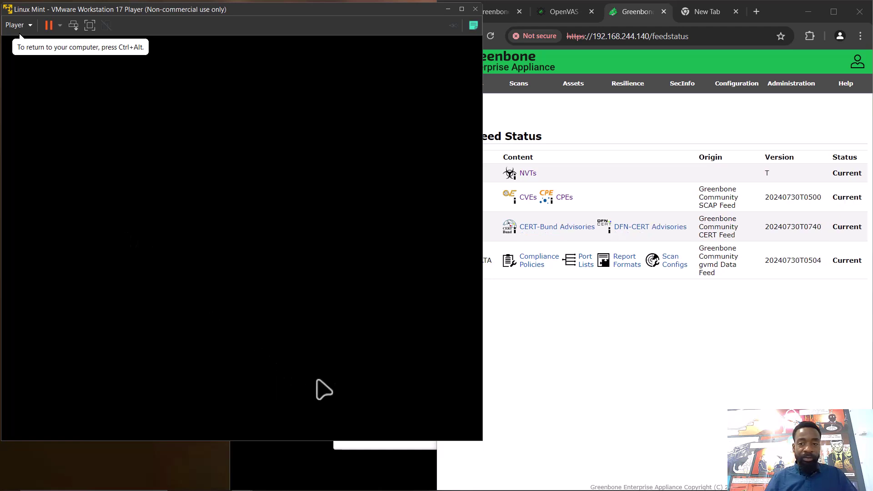
- Log in to CyberOps as analyst with the account password, move its console higher, and return to the Greenbone Feed Status window
click(291, 475)
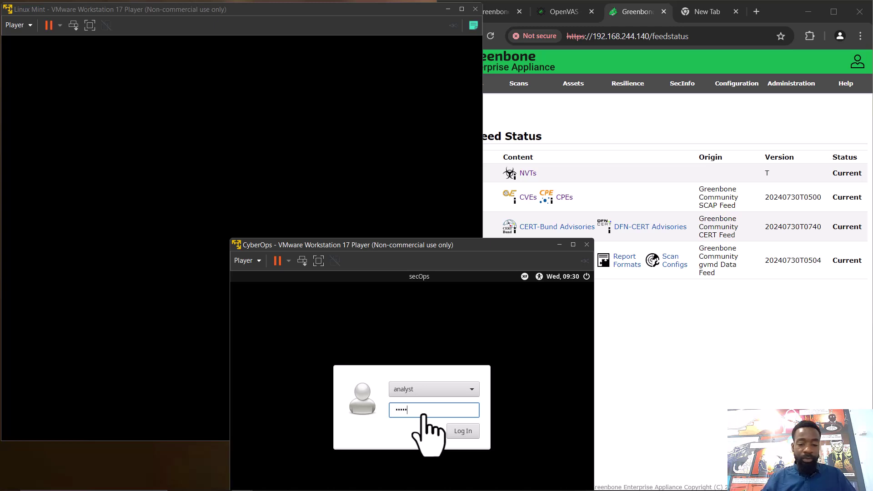
key(Return)
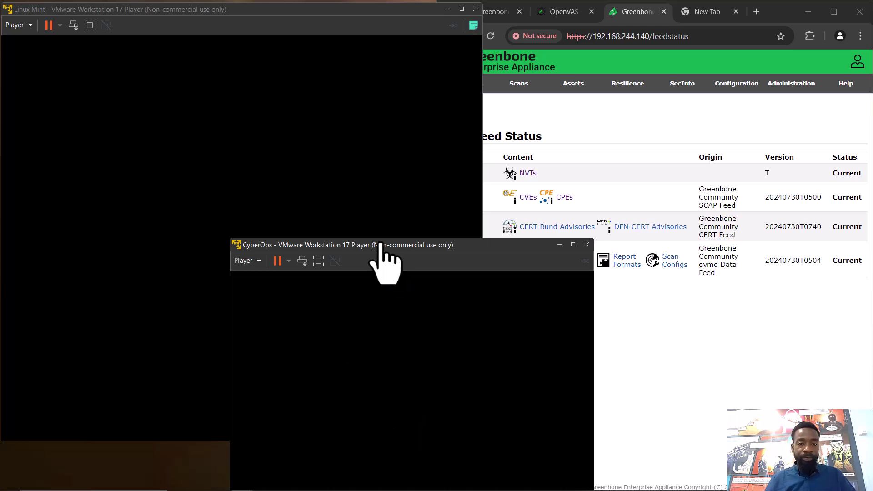
drag(381, 243, 389, 173)
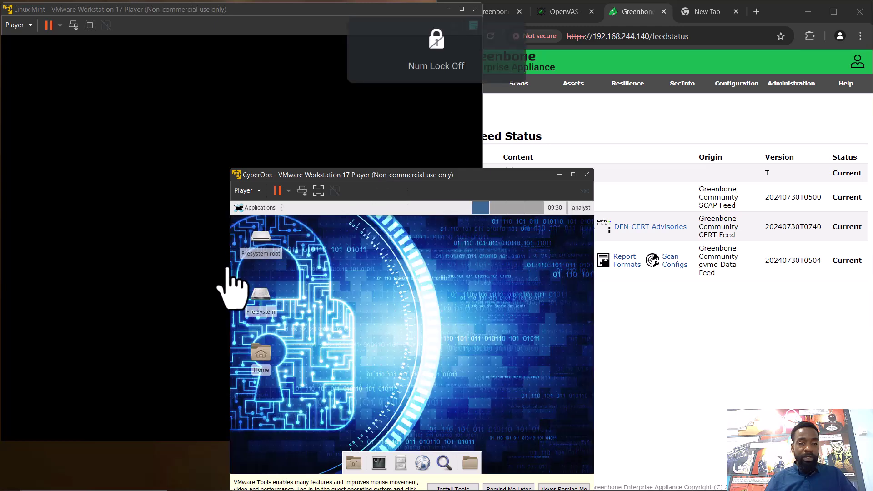
click(224, 87)
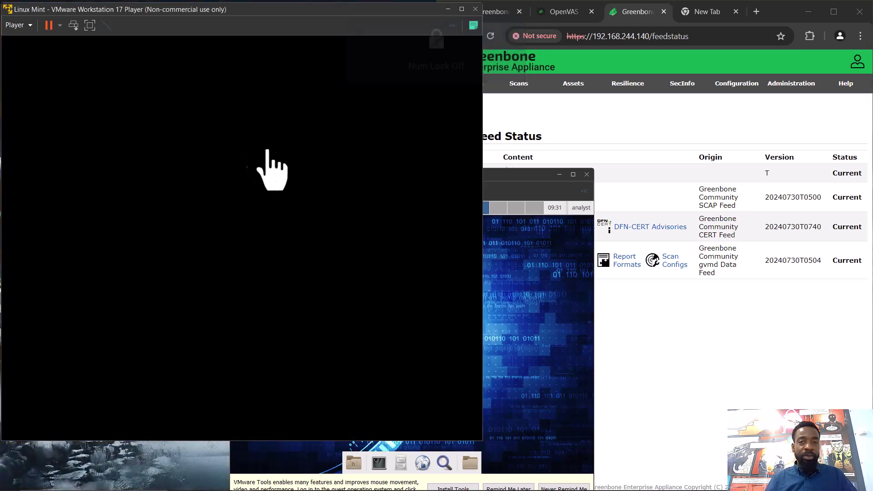
click(635, 330)
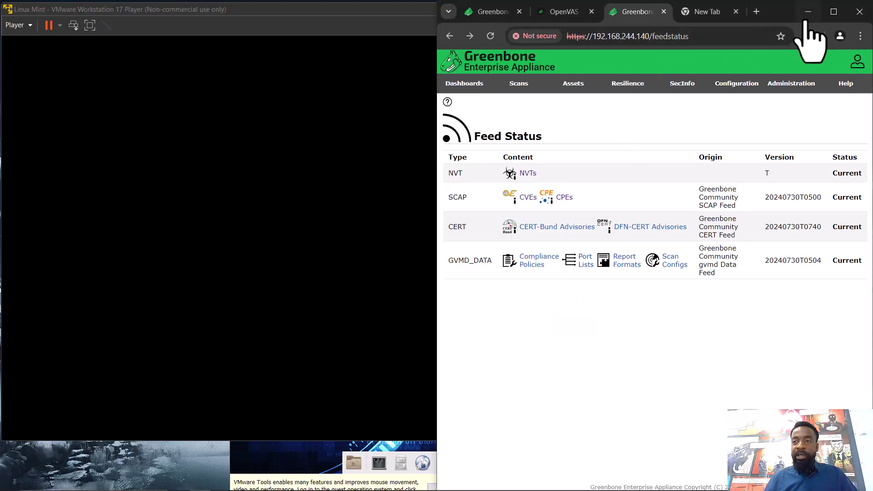
- Maximize the browser window, view the Greenbone dashboard overview, and open the list of scan targets
click(834, 11)
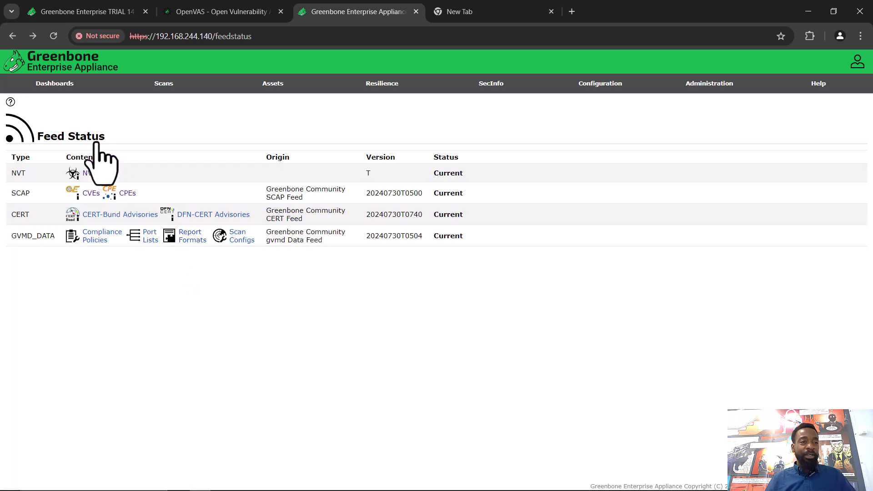
click(68, 87)
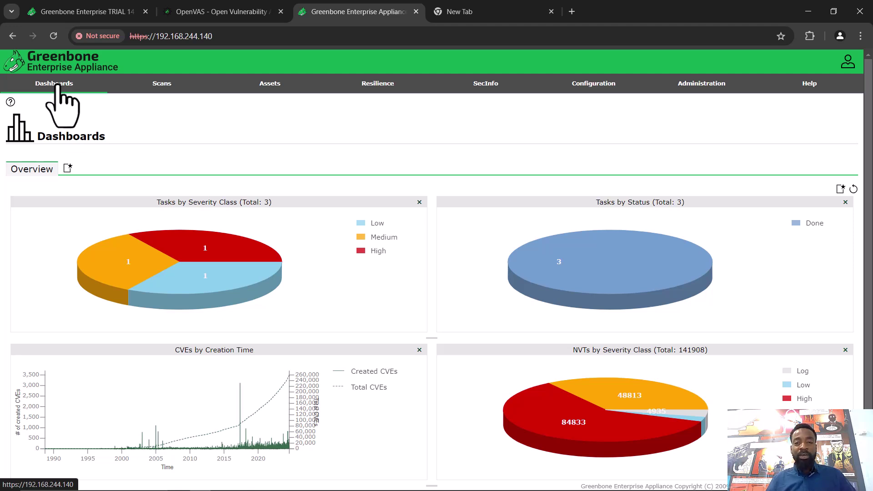
mouse_move(599, 86)
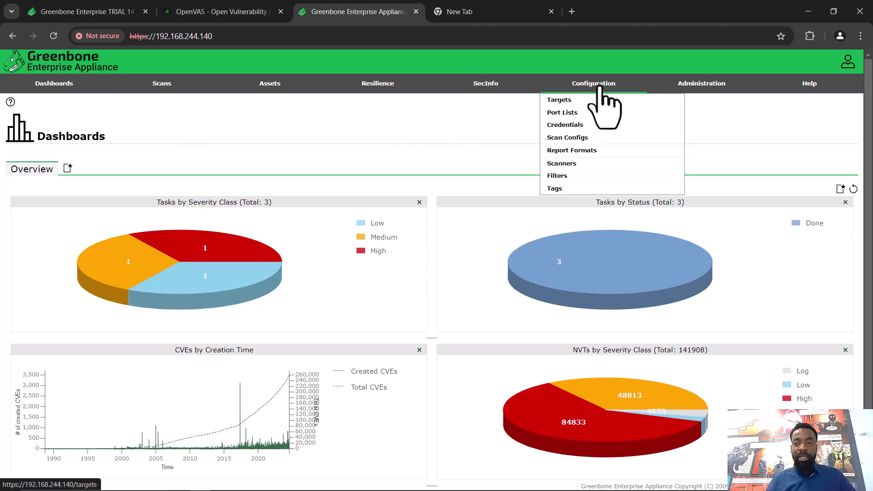
click(562, 101)
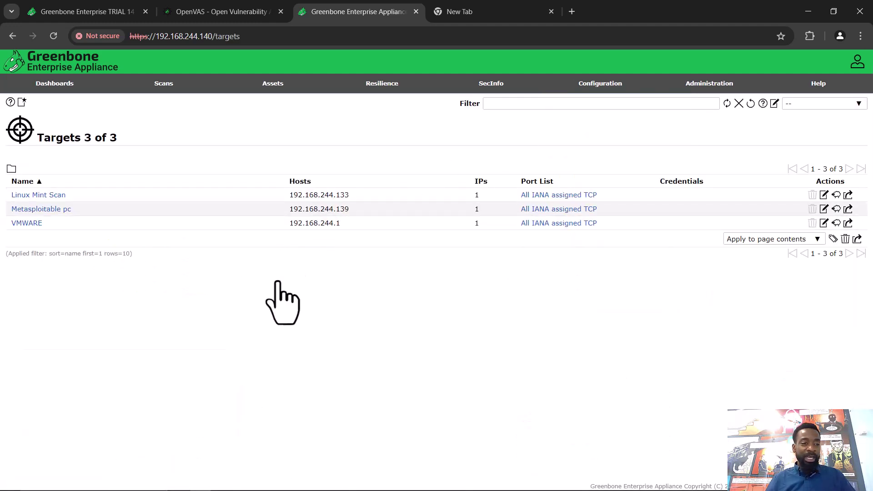
- Start a new target, naming it CyberOps and giving it the comment CyberOps VM
click(22, 102)
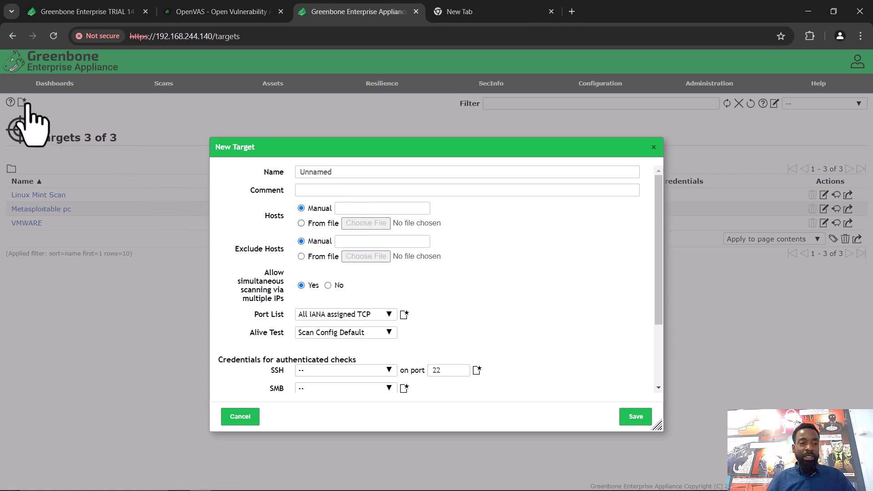
double_click(322, 173)
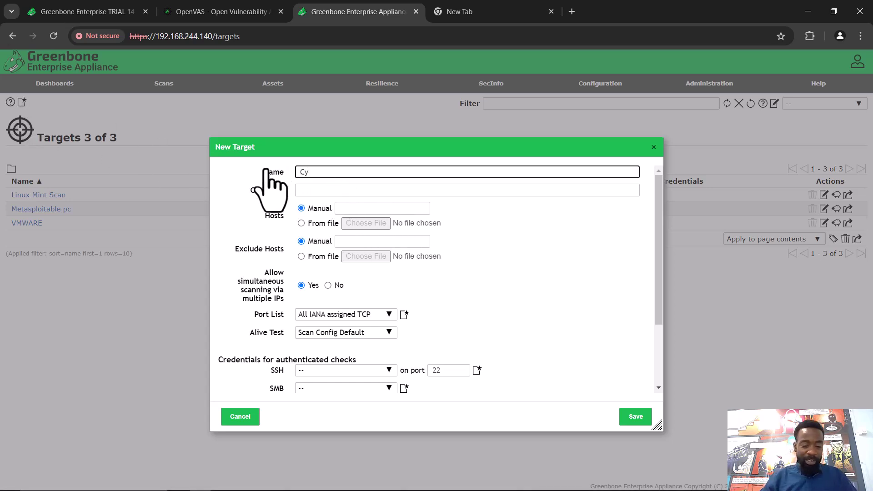
text(Cyberop)
key(BackSpace)
key(BackSpace)
text(Ops)
click(331, 190)
drag(333, 172, 253, 174)
key(ctrl+c)
click(318, 191)
key(ctrl+v)
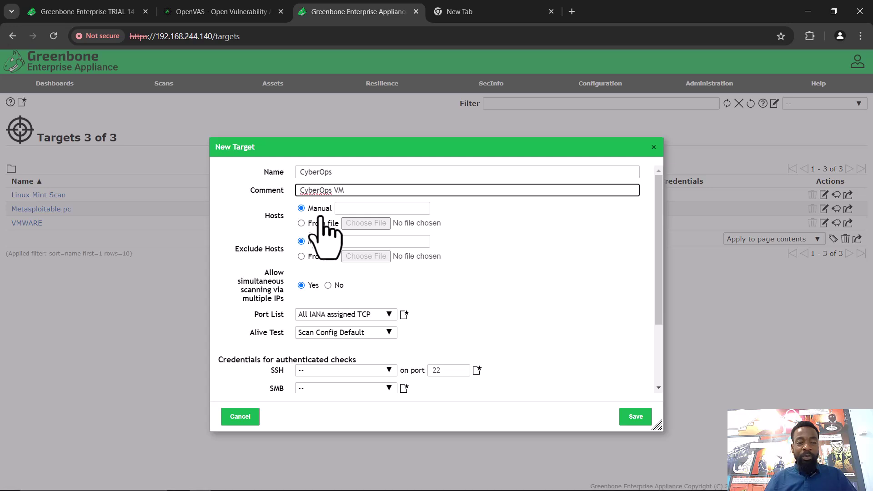
- Try the From file source for the target's hosts and return it to Manual entry
click(354, 209)
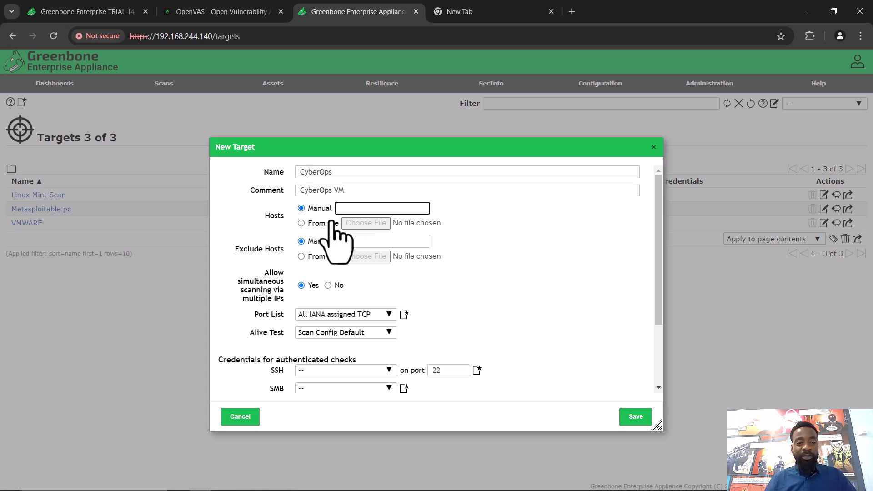
click(301, 222)
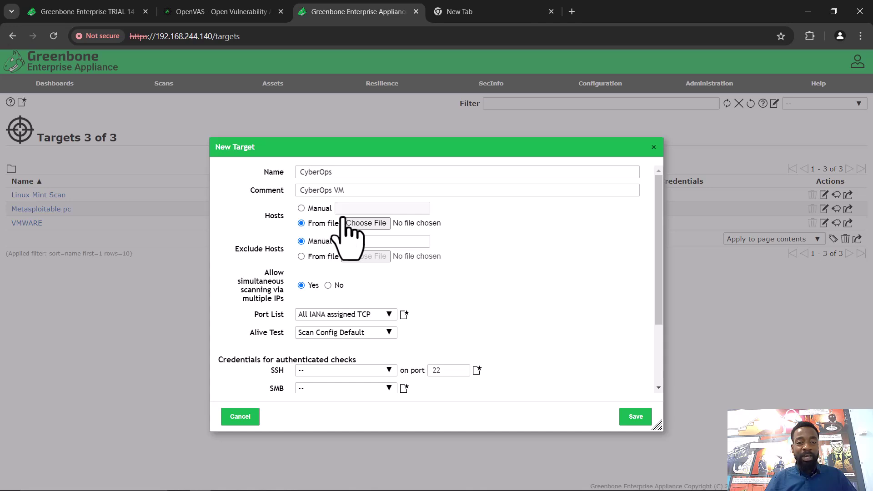
click(324, 208)
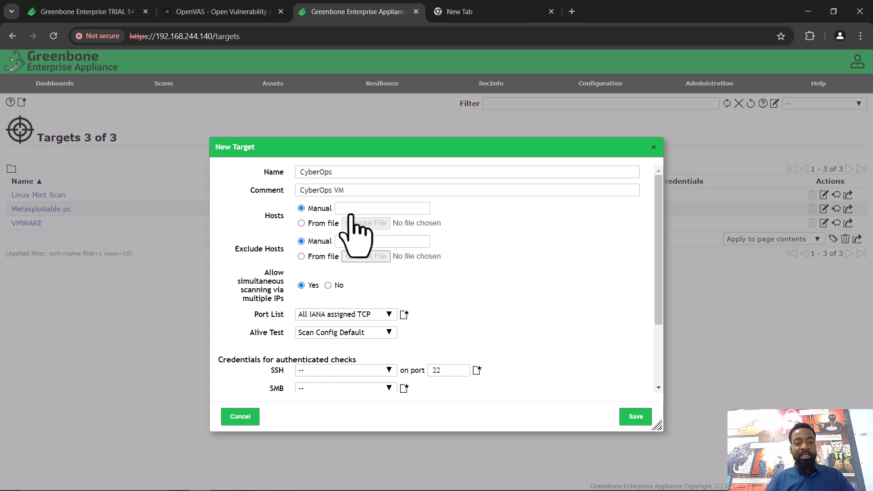
click(325, 225)
click(326, 210)
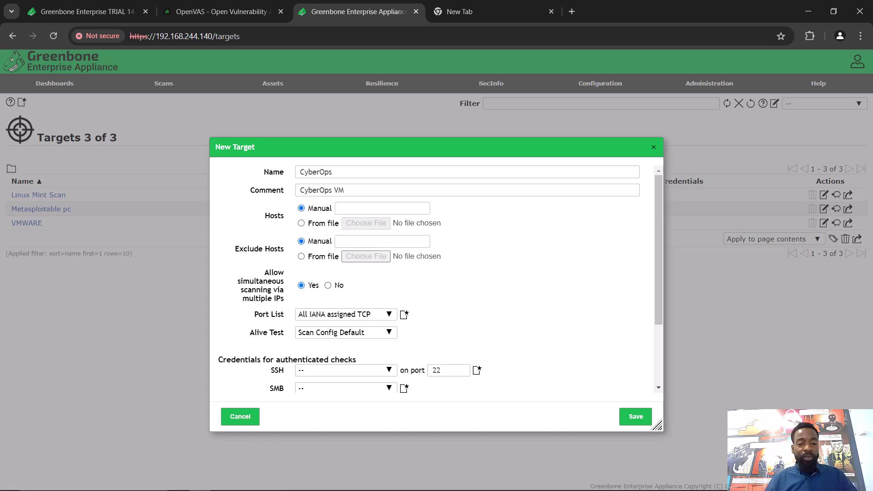
- Switch to the CyberOps VM, open a terminal, and list its network addresses with ip addr
mouse_move(307, 486)
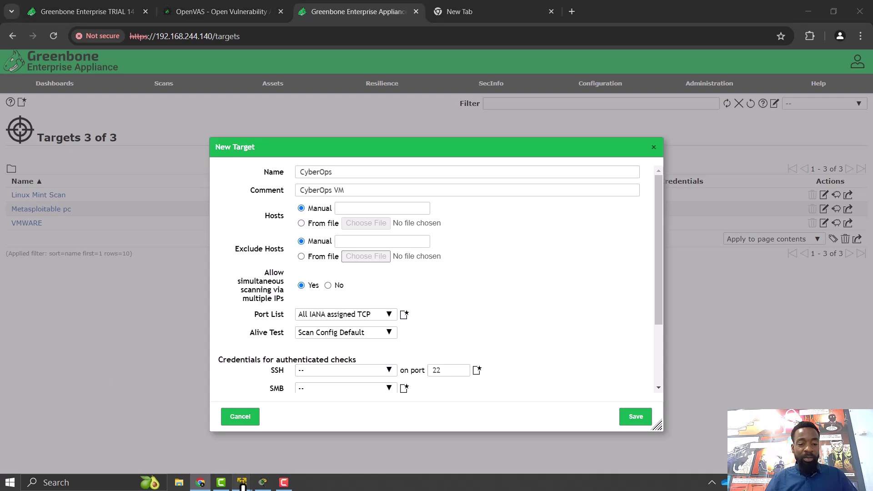
mouse_move(245, 482)
click(254, 414)
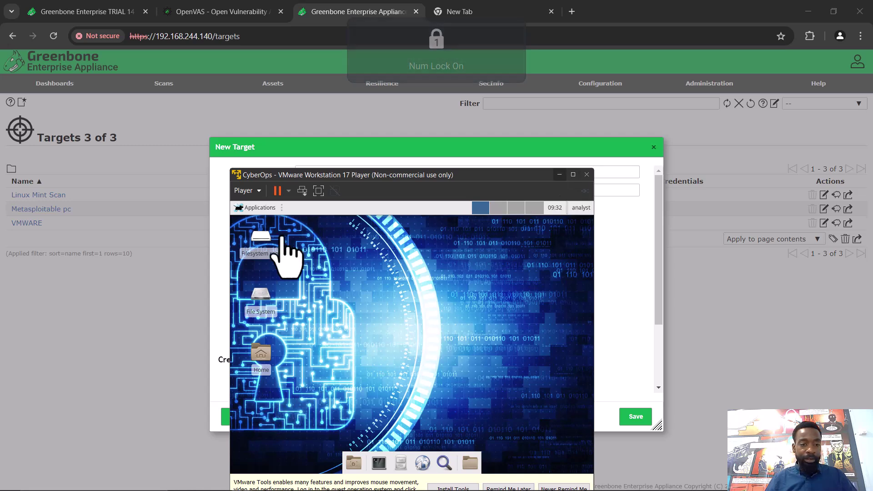
click(255, 207)
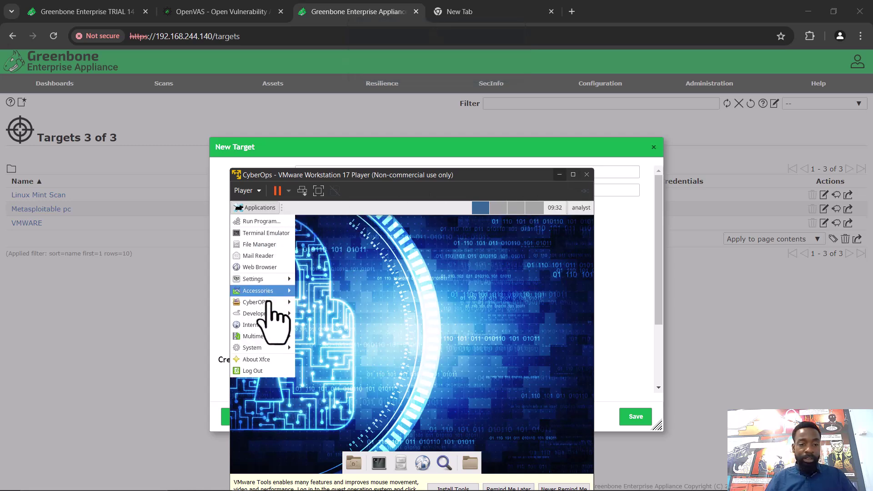
mouse_move(274, 347)
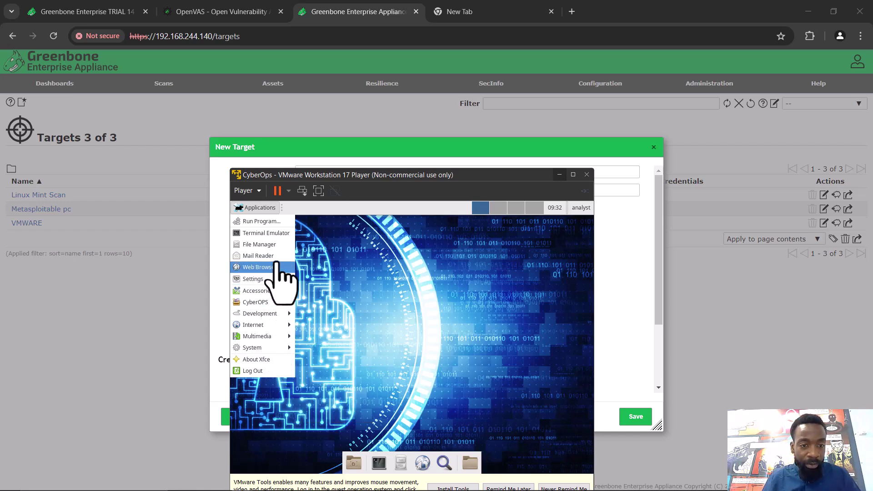
click(359, 277)
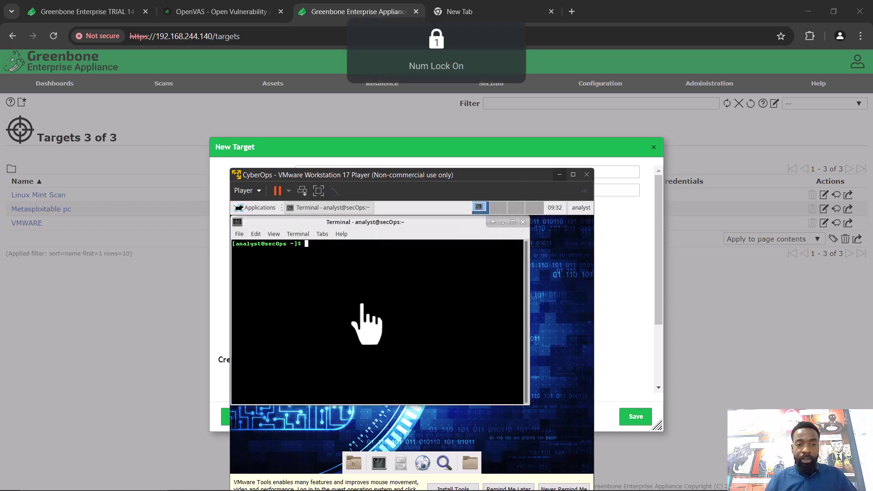
text(ip a)
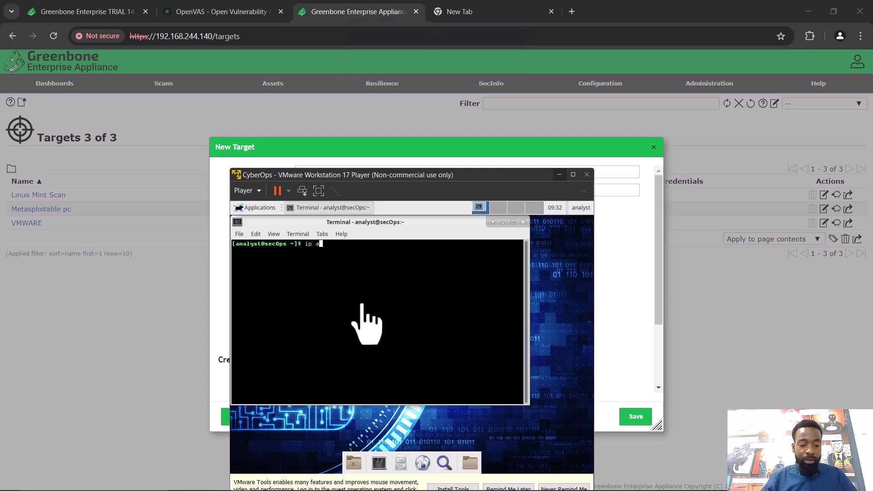
text(ddr)
key(Return)
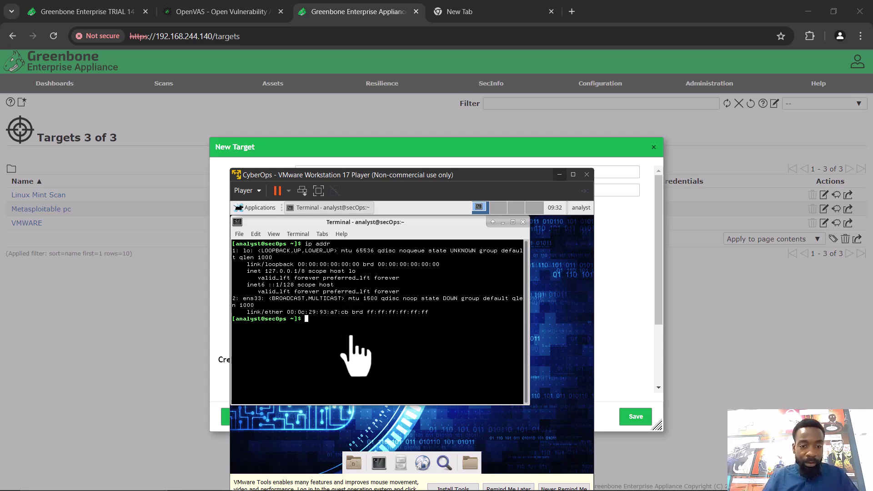
- Check the CyberOps network interfaces with ifconfig, and minimize the terminal and the CyberOps console
key(Return)
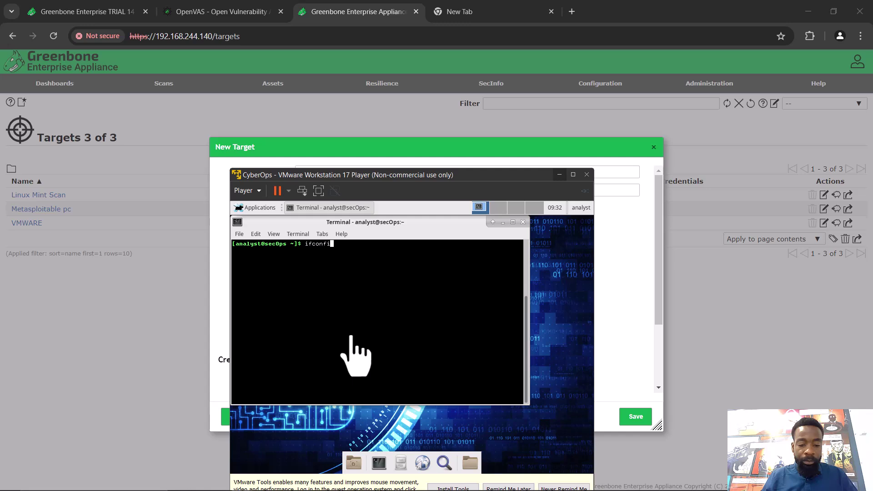
text(g)
key(Return)
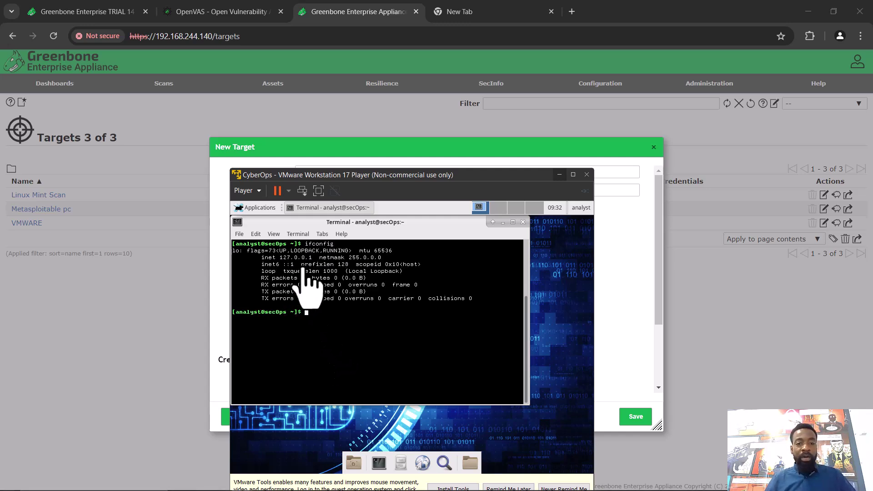
click(493, 222)
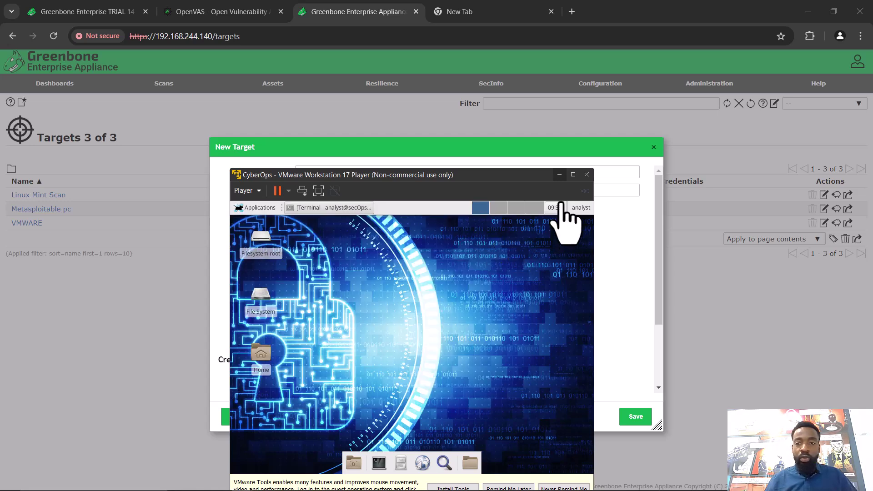
click(560, 175)
- Switch to the Linux Mint VM, close its Welcome window, run ip addr in a terminal, and highlight the ens33 IPv4 address
mouse_move(239, 485)
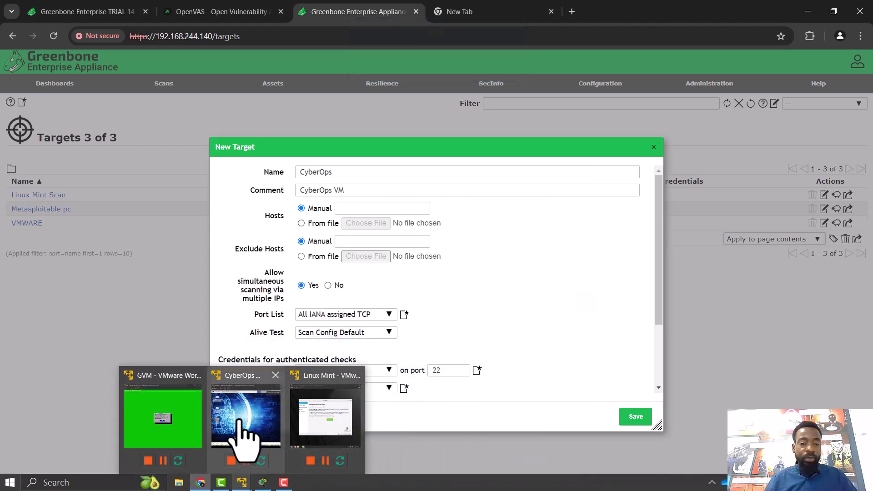
click(317, 416)
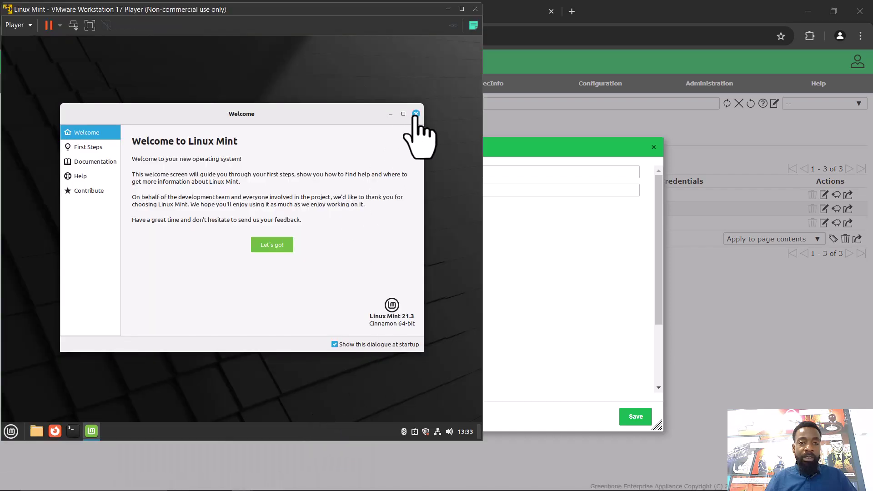
click(415, 114)
click(73, 432)
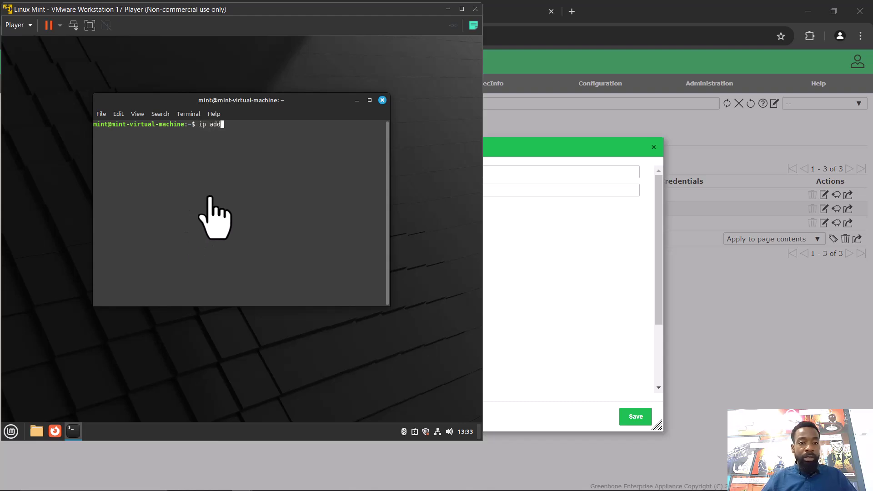
key(Return)
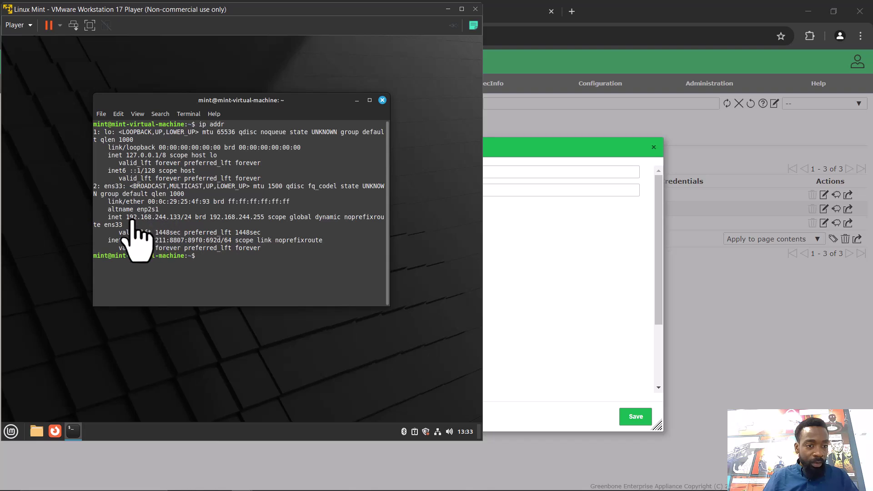
drag(125, 218, 184, 217)
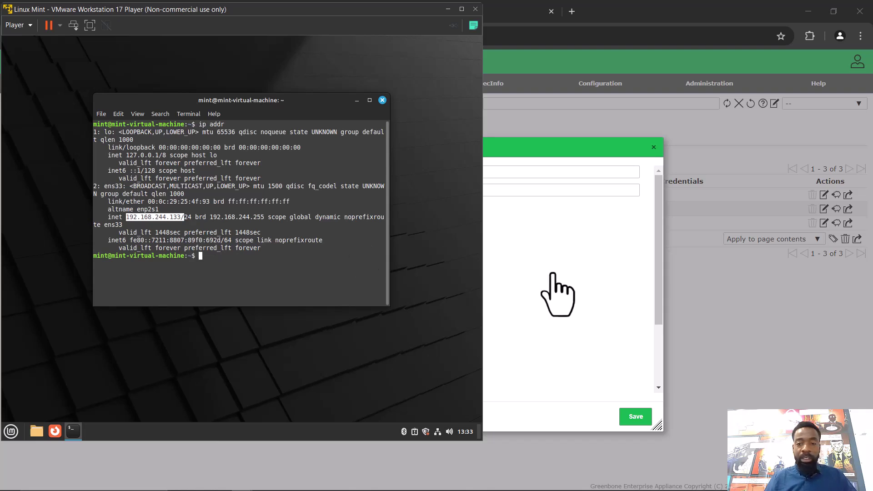
- Return to the New Target form in Chrome and enter 192.q68.244.133 as the manual host
click(545, 265)
click(353, 207)
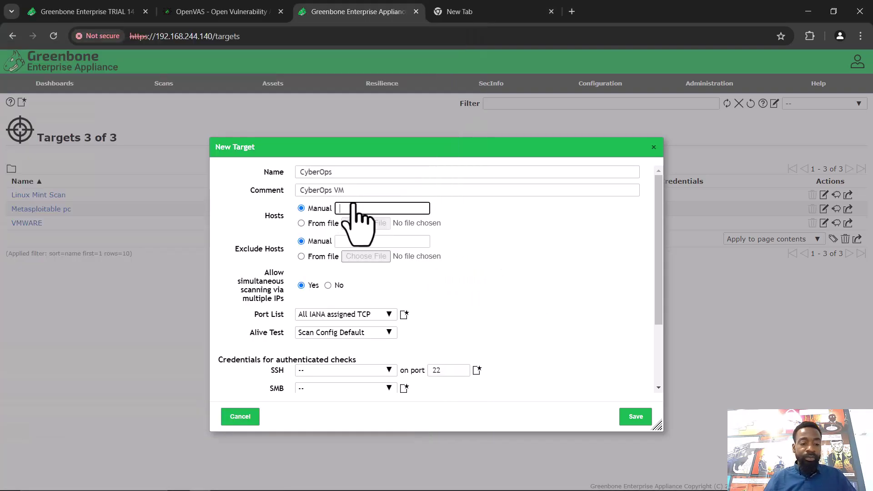
text(192)
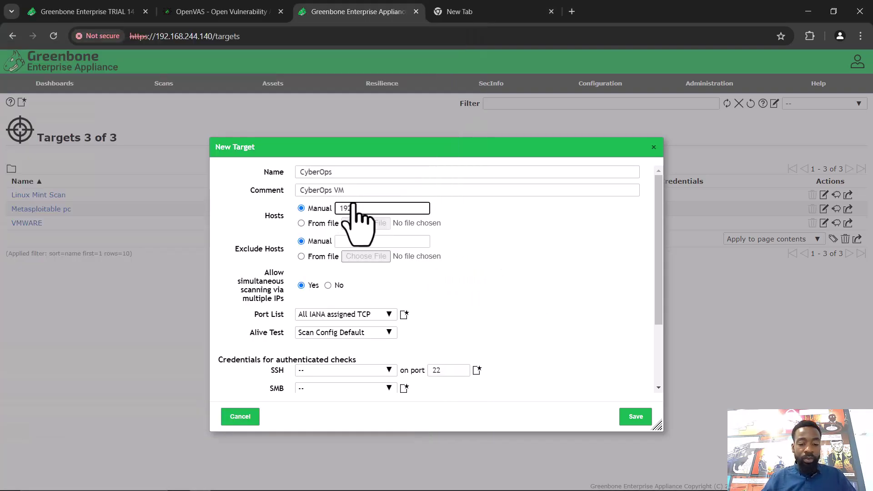
text(.168.244.133)
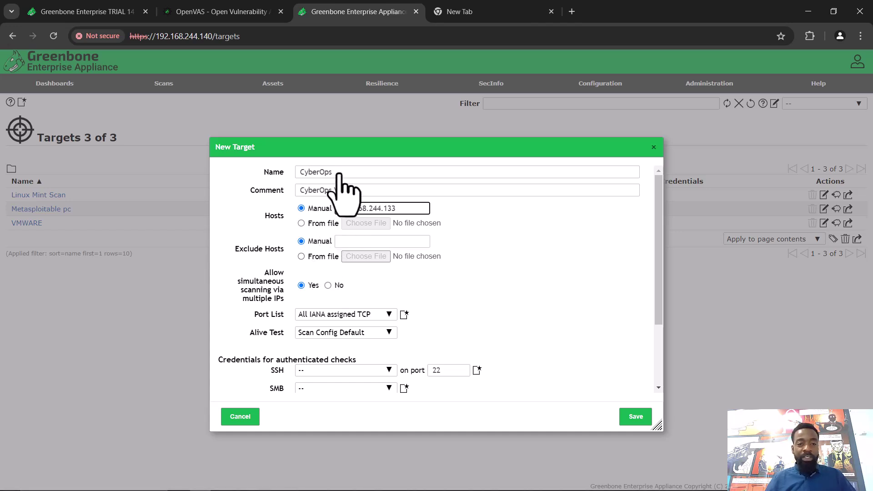
- Change the target's name to Linux Mint and its comment to Linux Mint VM
click(279, 170)
text(Linux Mint)
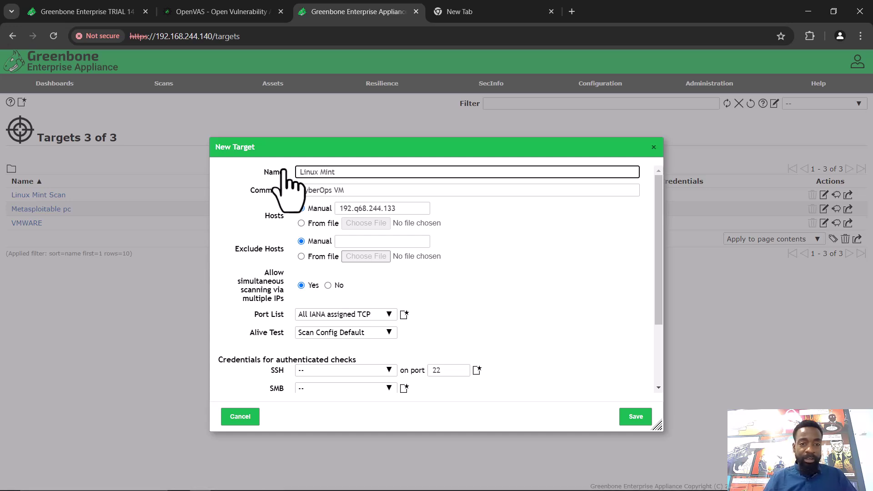
key(ctrl+a)
key(ctrl+c)
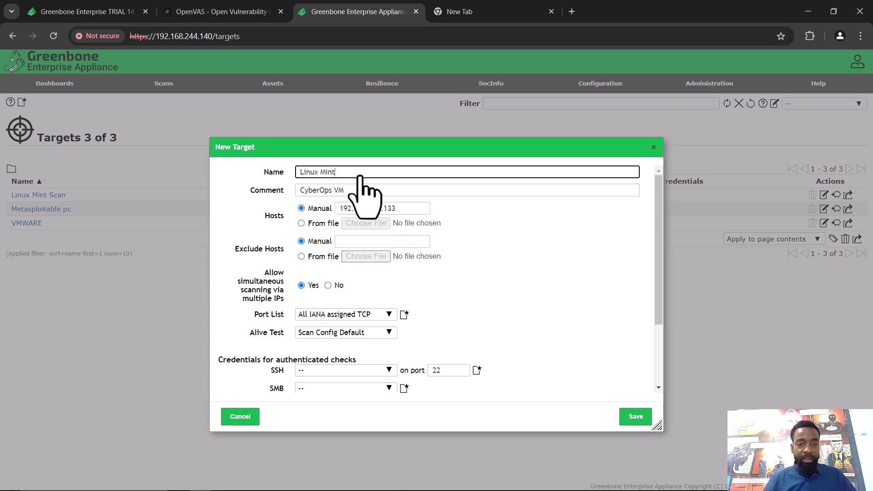
drag(300, 191, 333, 192)
key(ctrl+v)
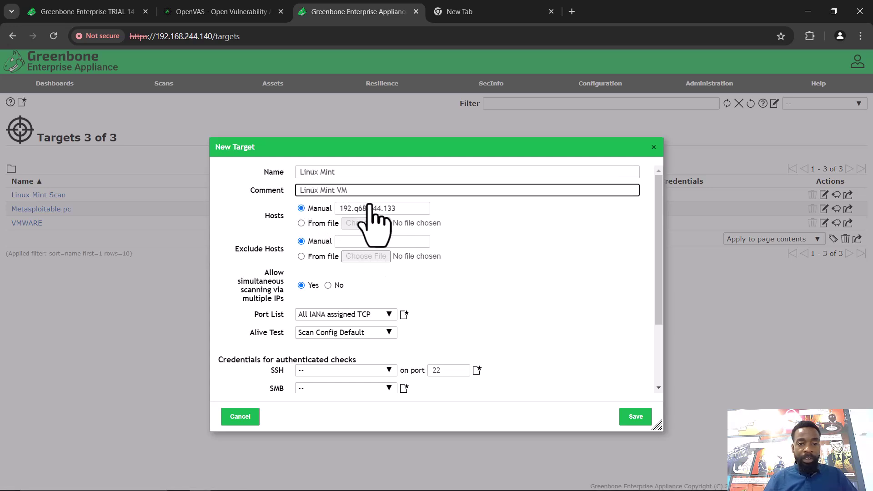
- Extend the name to Linux Mint 2 and the comment to Linux Mint VM 2, and try to save the target
click(366, 176)
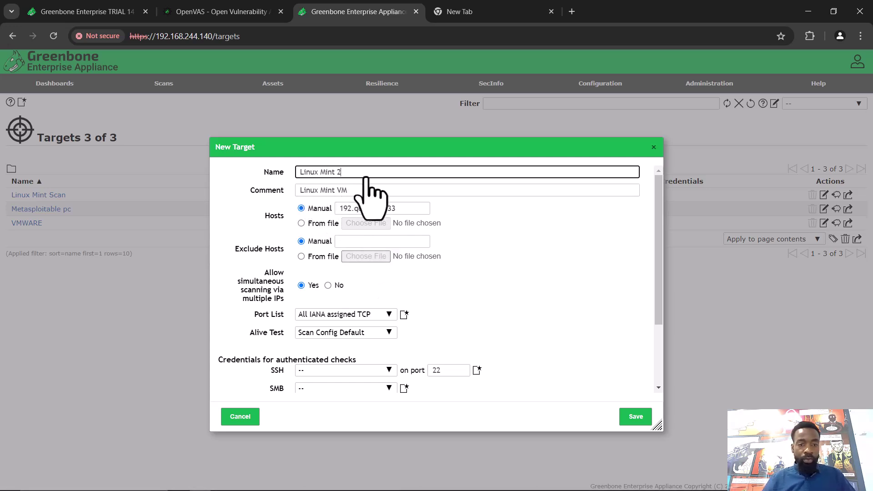
click(362, 193)
text(2)
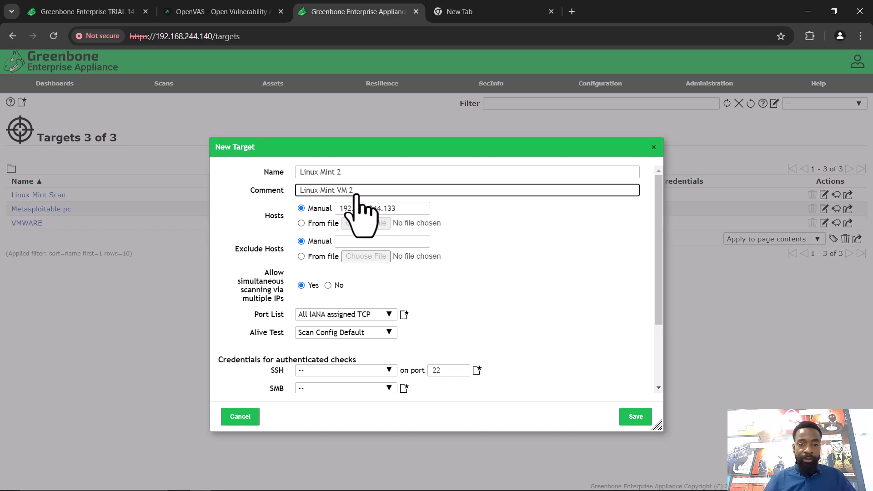
click(639, 421)
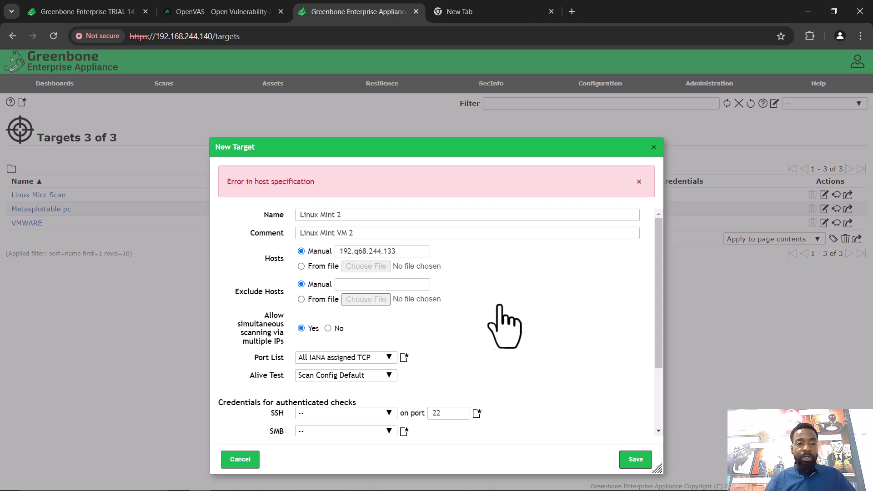
- Correct the new target's manual host to 192.168.244.133 and save the target
scroll(501, 317, down, 2)
scroll(500, 314, up, 3)
click(356, 251)
key(BackSpace)
text(1)
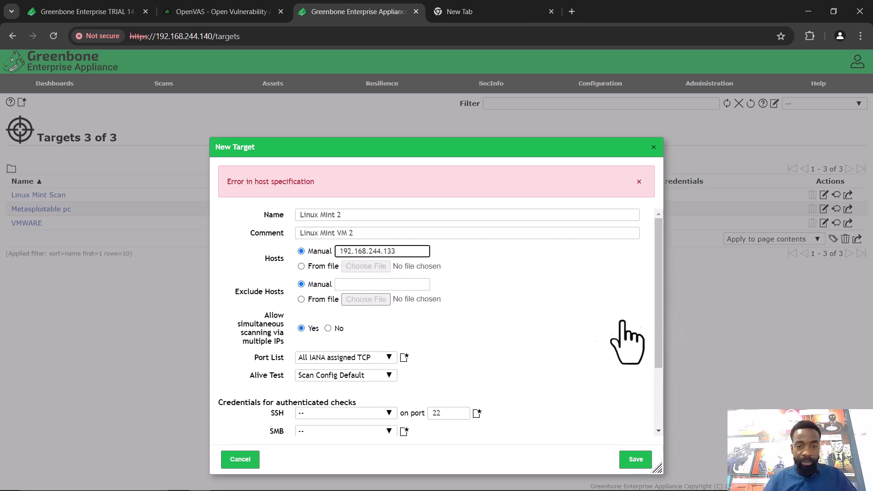
scroll(571, 340, down, 2)
drag(541, 150, 538, 86)
click(633, 400)
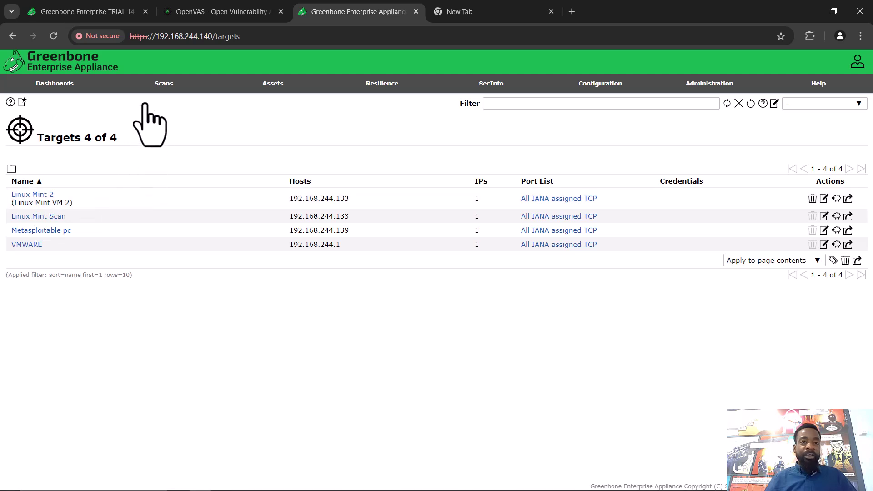
- Create a new scan task from the Tasks page and name it Linux Mint Scan
click(163, 84)
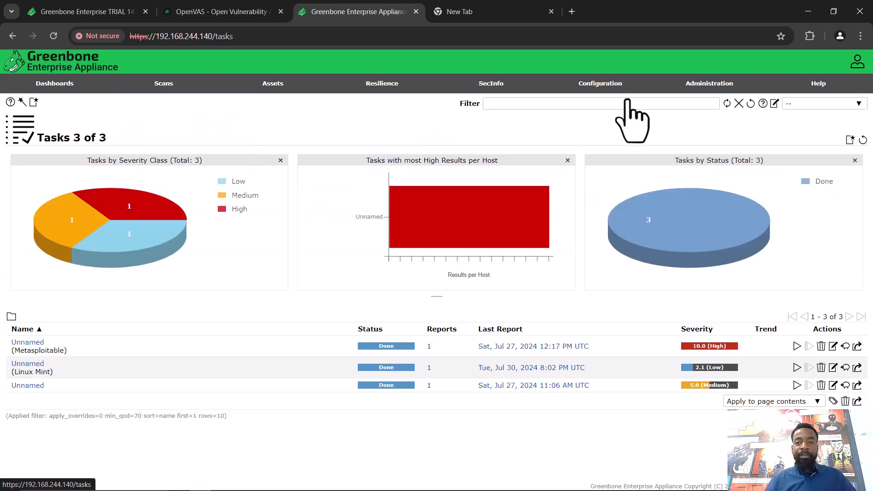
mouse_move(609, 91)
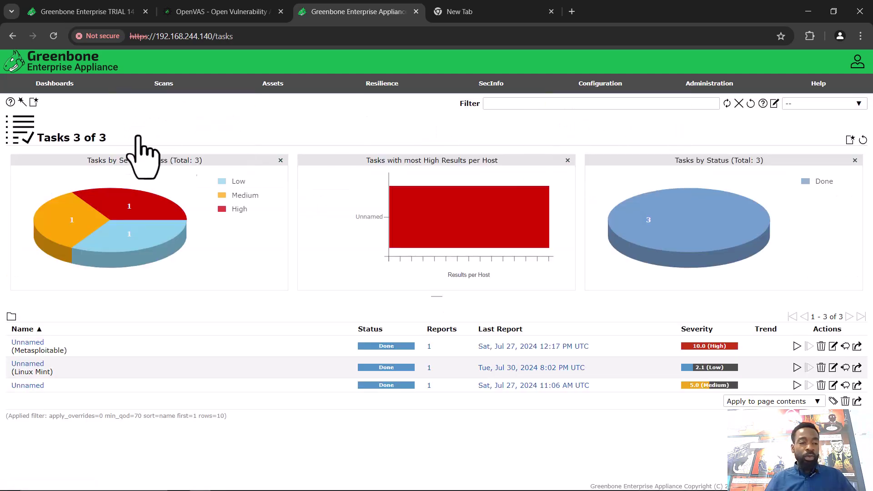
mouse_move(150, 89)
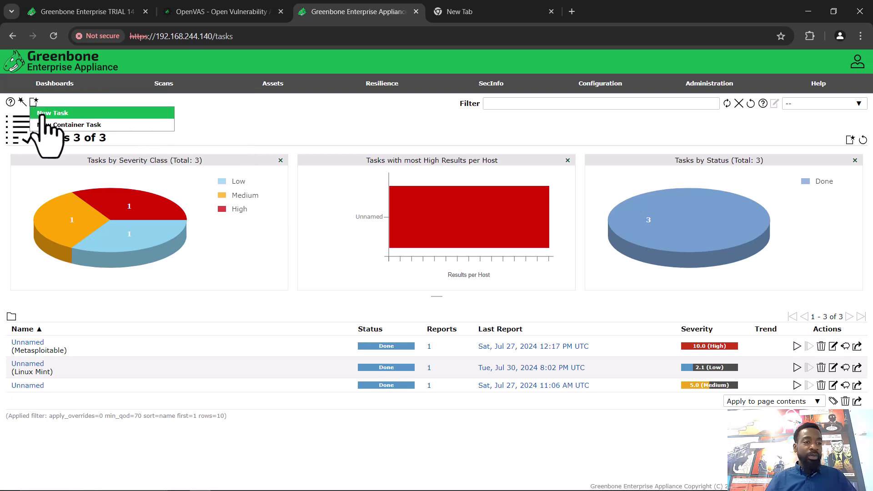
click(44, 114)
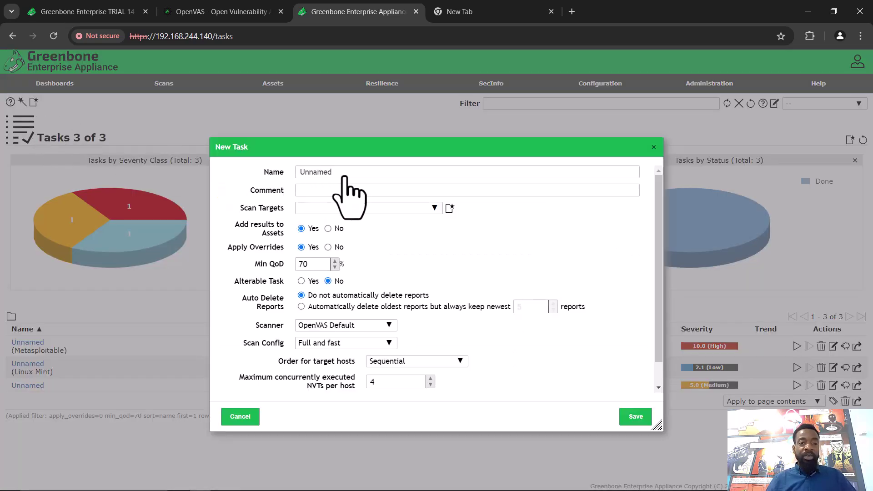
drag(345, 173, 262, 170)
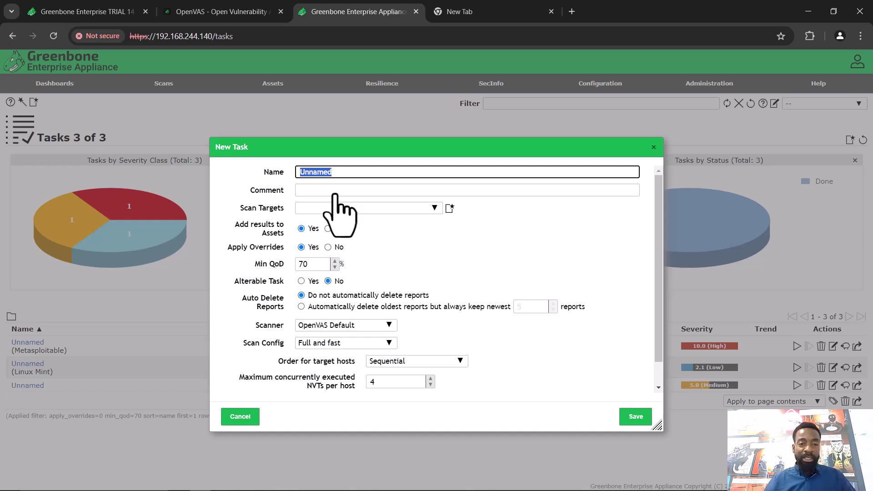
text(L)
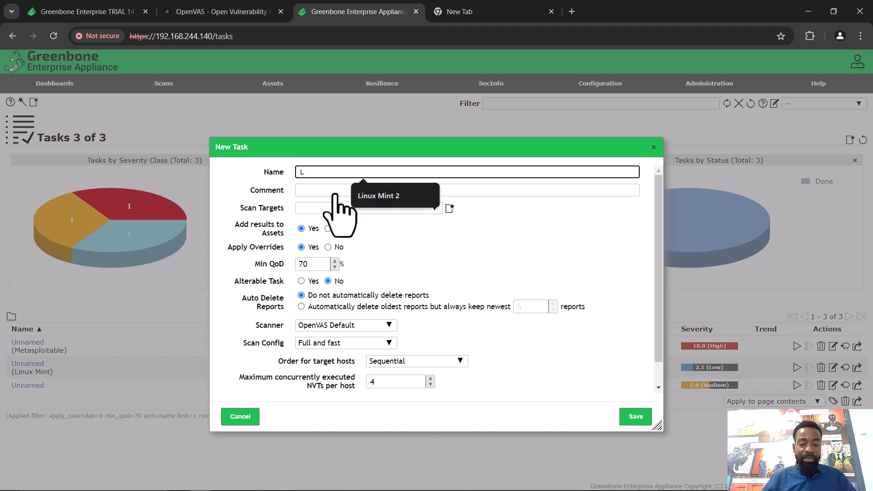
text(inux Mint)
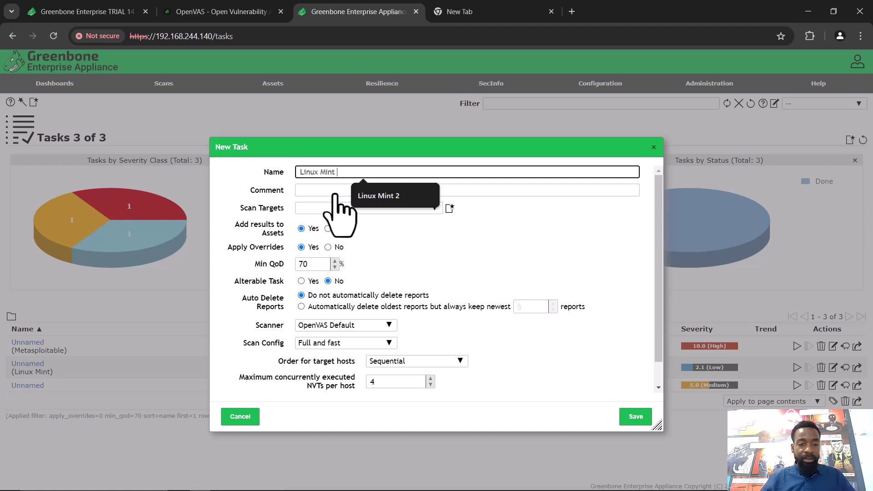
text( Scan)
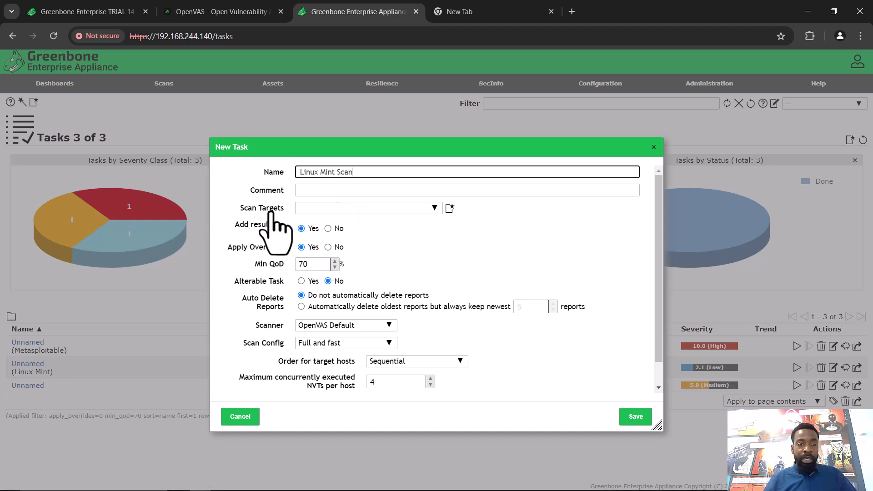
- Set the task's comment to Linux Mint Scan 2 and its scan target to Linux Mint 2
drag(358, 173, 269, 173)
key(ctrl+c)
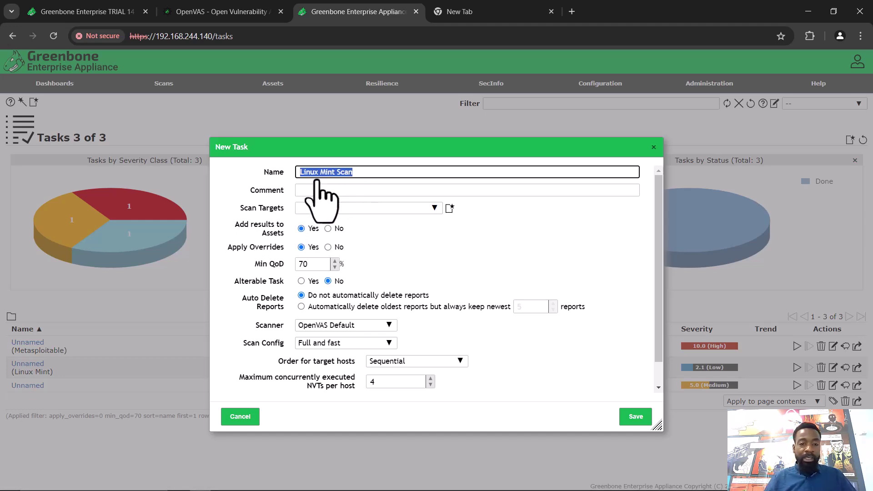
click(351, 191)
key(ctrl+v)
text(2)
click(318, 208)
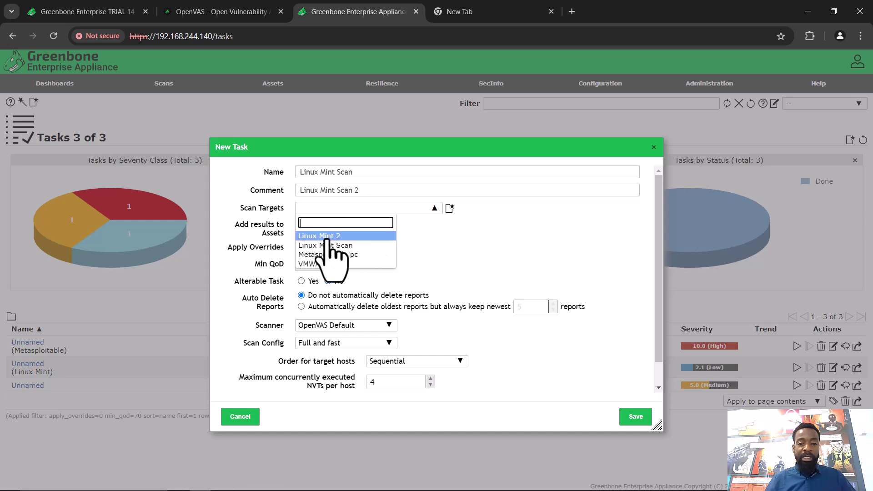
click(328, 236)
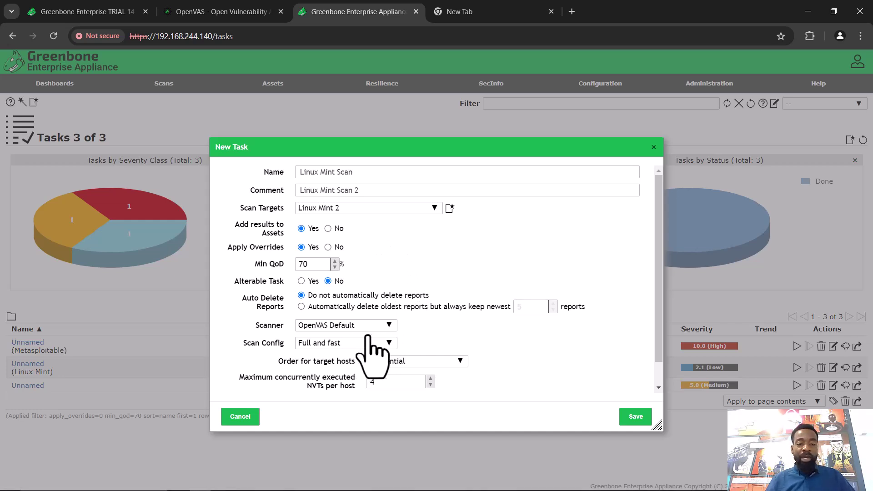
- Review the scanner and scan configuration choices, keep OpenVAS Default with Full and fast, and save the task
click(387, 328)
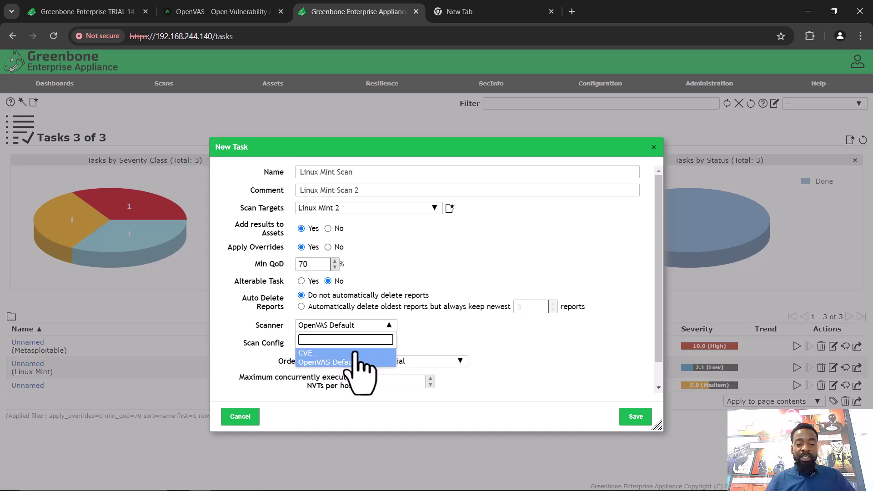
click(446, 266)
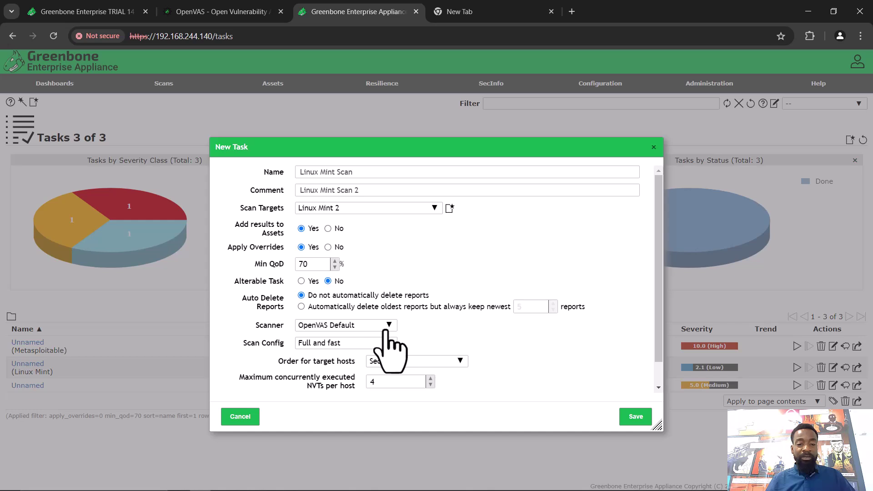
click(331, 346)
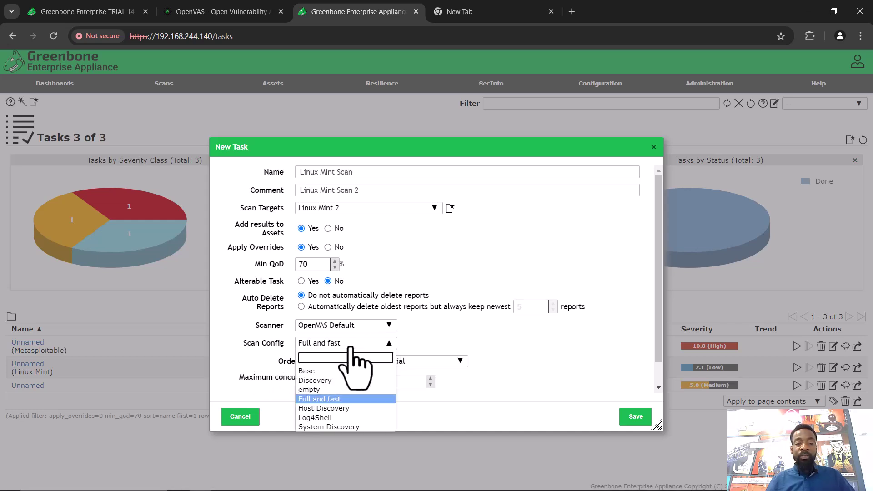
click(449, 340)
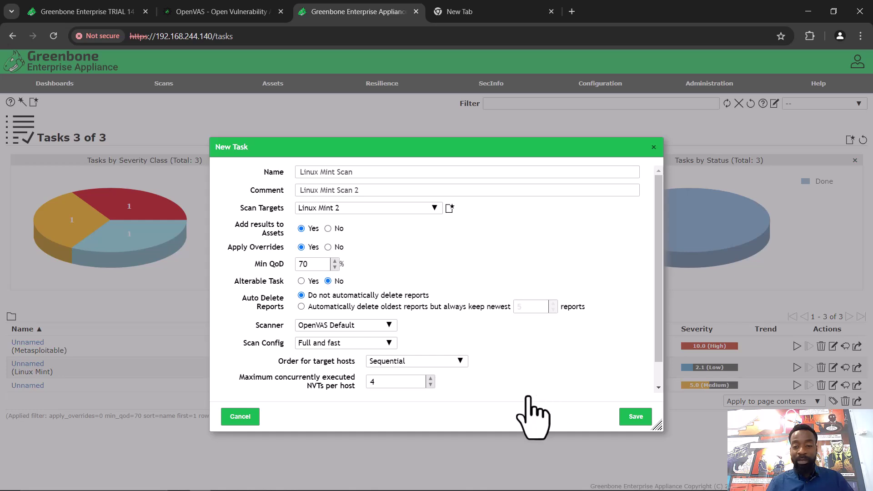
click(628, 419)
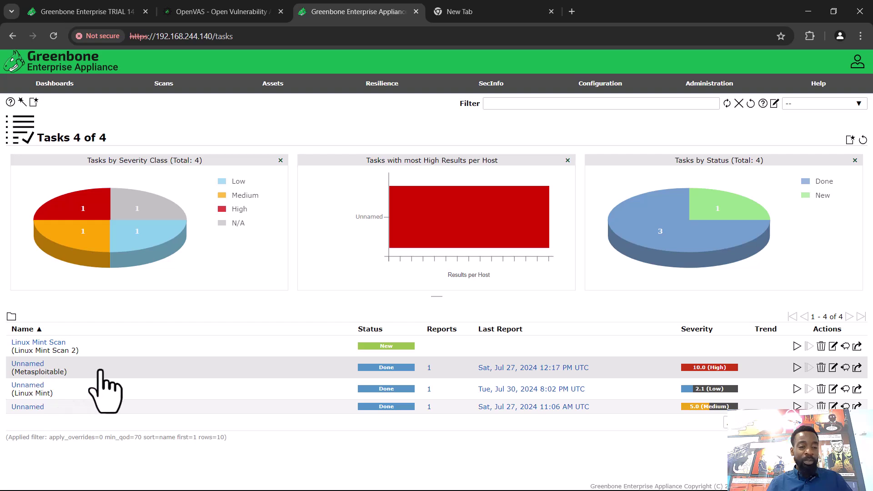
- Open VMware Workstation Player, view the Metasploitable virtual machine's details, and return to the Greenbone tasks in Chrome
key(super)
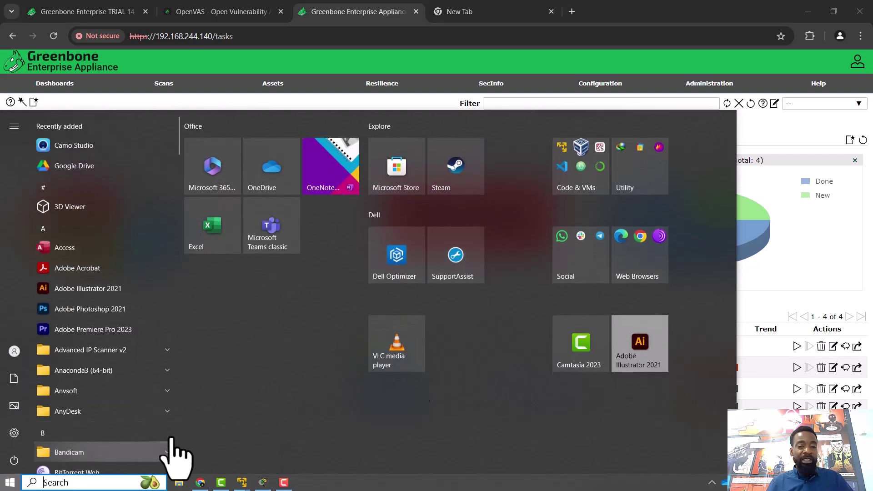
drag(580, 166, 587, 278)
key(Escape)
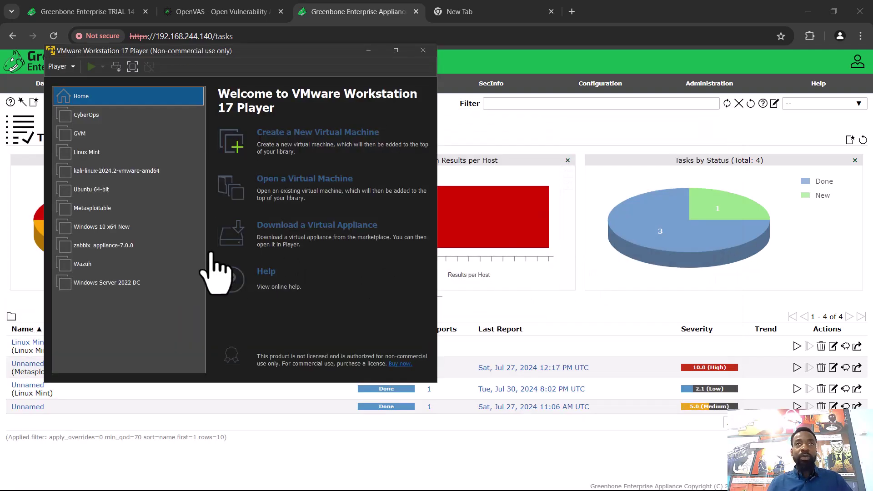
click(106, 208)
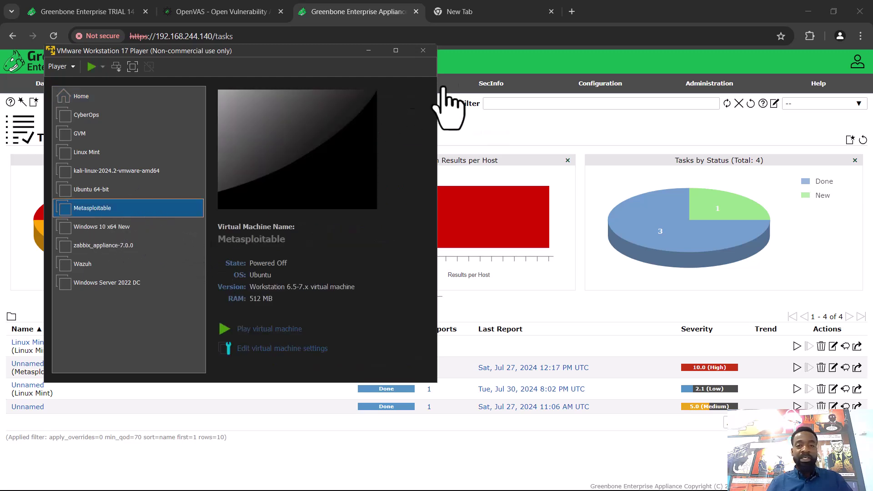
click(666, 77)
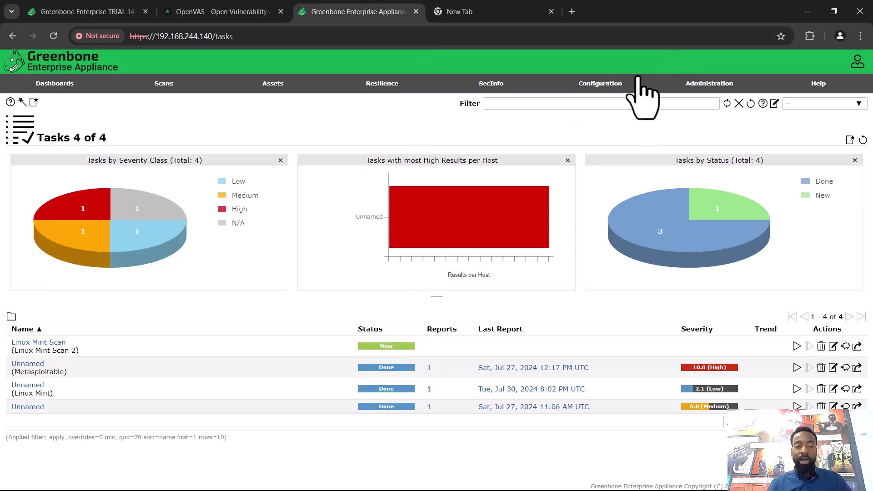
- Open the Metasploitable task's scan report and view its list of vulnerability results
click(429, 369)
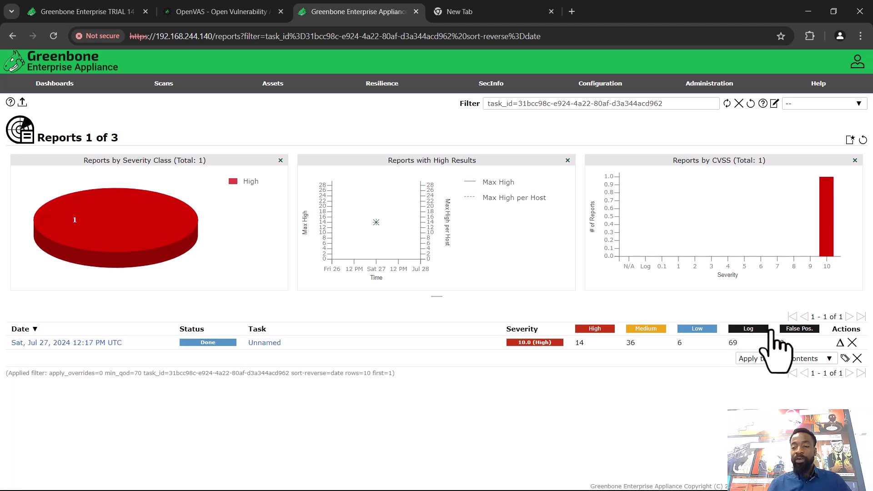
click(88, 344)
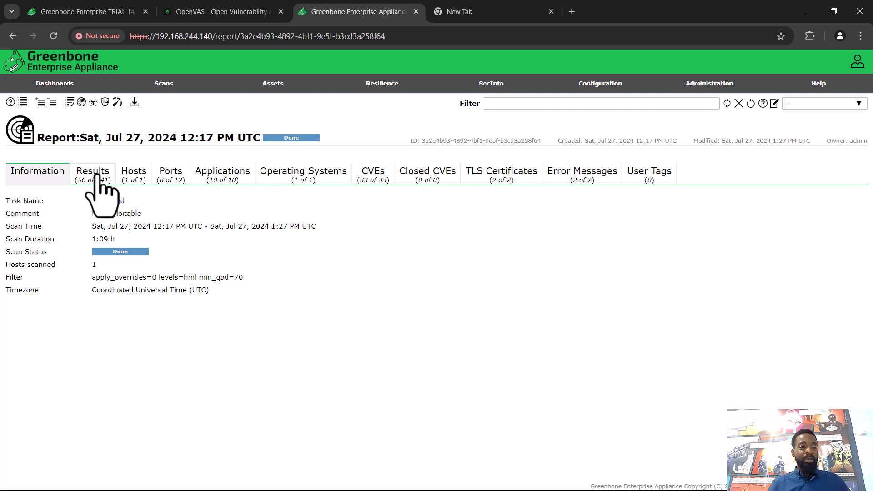
click(97, 179)
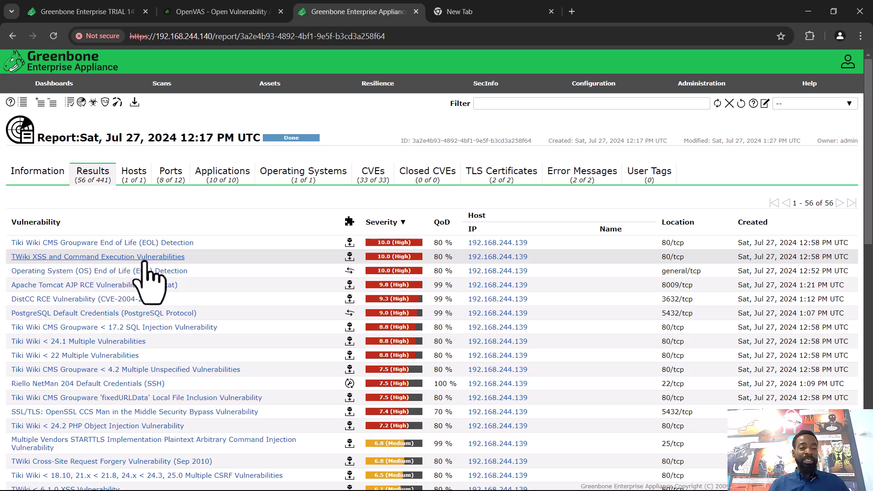
scroll(150, 264, down, 1)
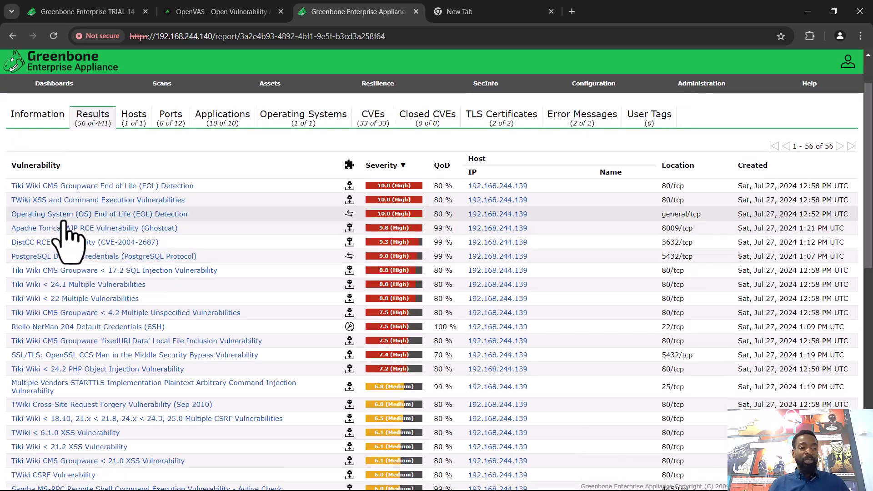
- Read the details of the Operating System End of Life and PostgreSQL Default Credentials findings, and look through the remaining vulnerabilities and their severities
click(118, 216)
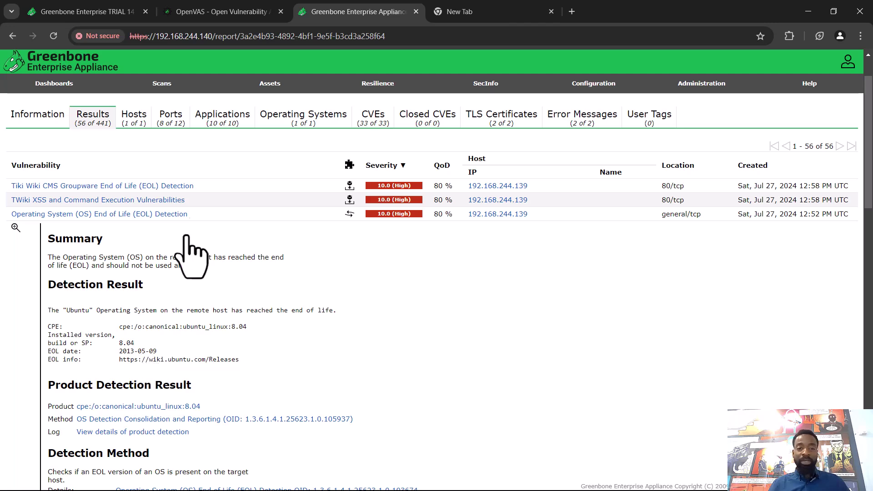
click(171, 215)
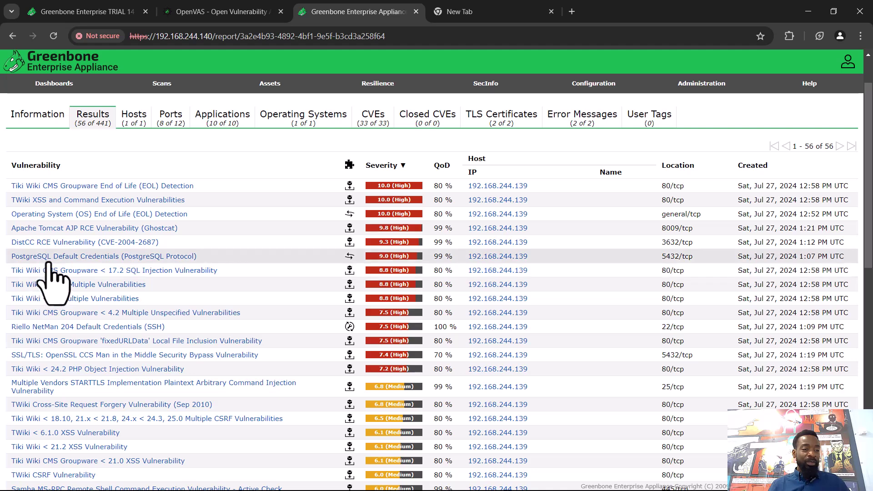
click(139, 258)
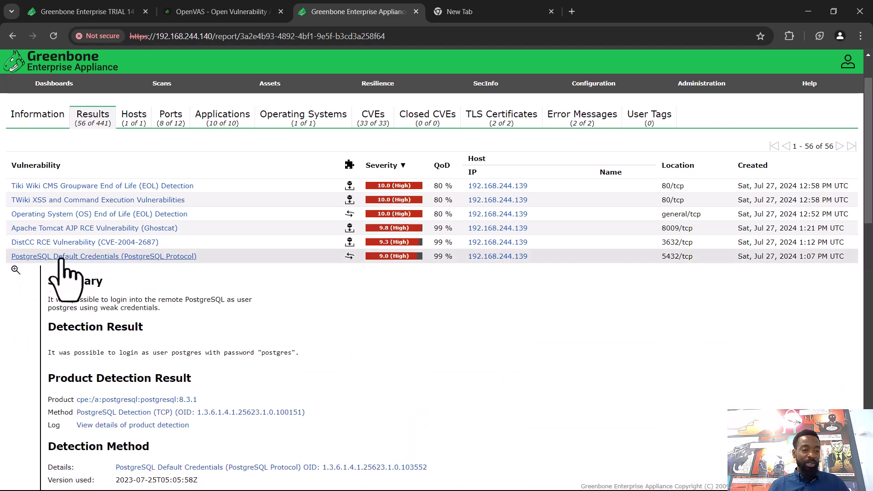
scroll(162, 345, down, 1)
scroll(130, 347, down, 2)
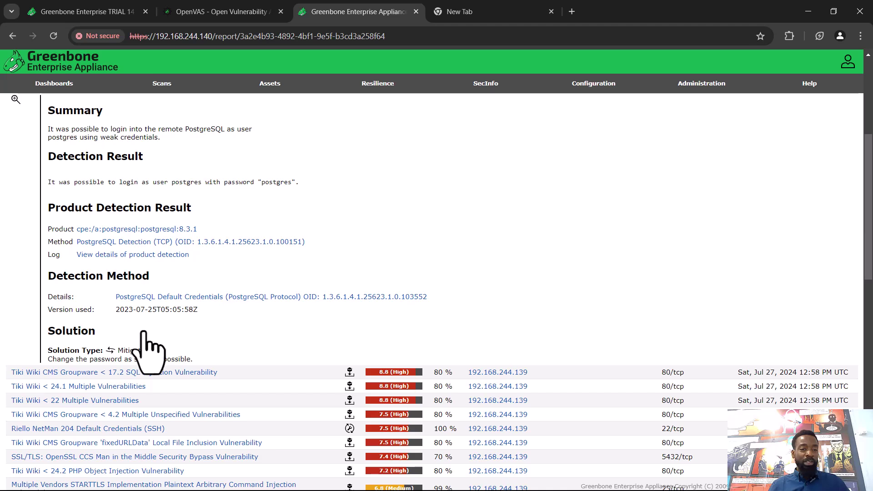
scroll(155, 314, up, 1)
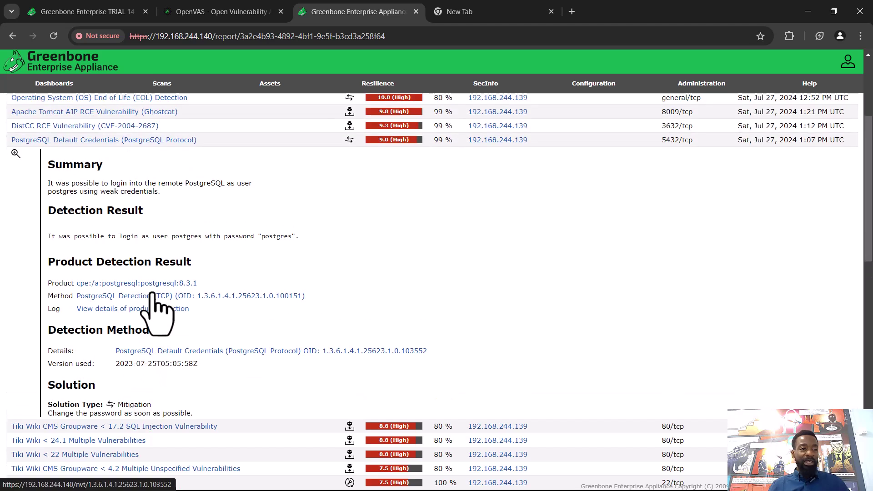
click(97, 144)
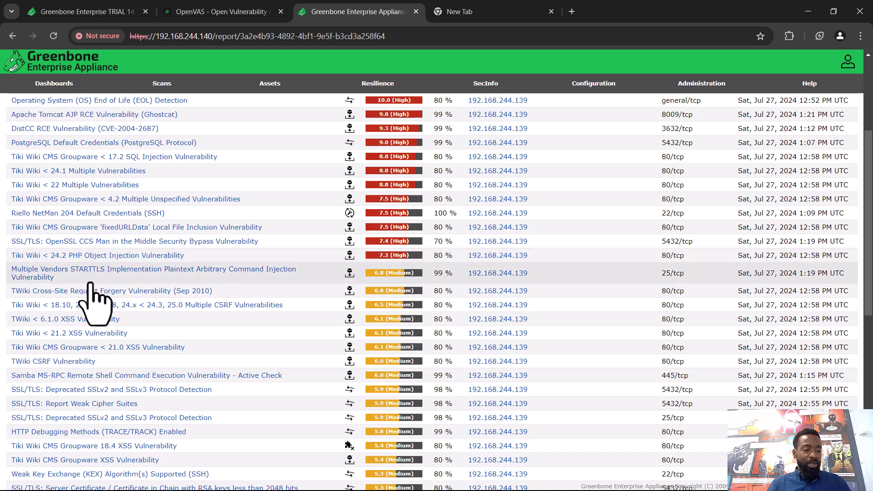
scroll(152, 366, down, 3)
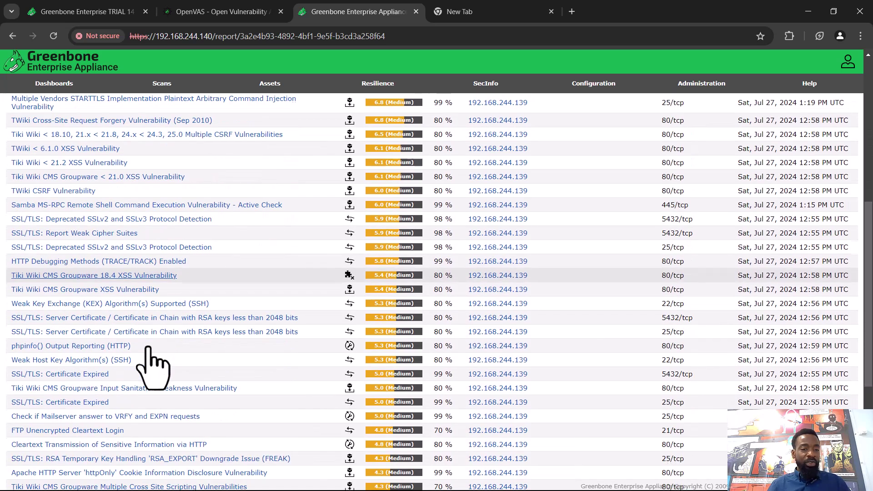
scroll(380, 177, up, 6)
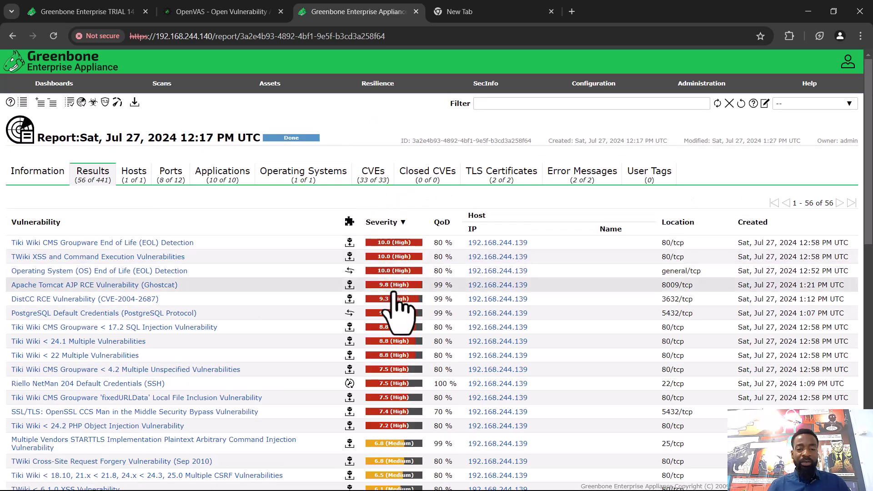
scroll(400, 312, down, 1)
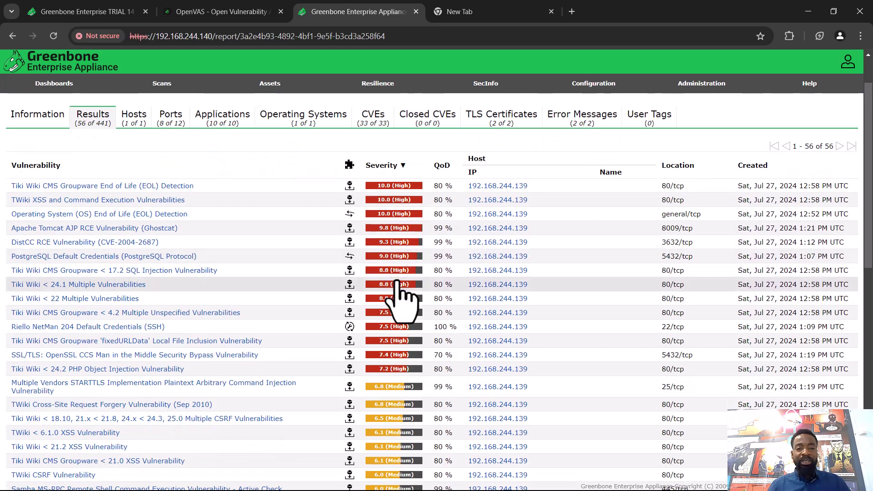
- Examine the Metasploitable report's full vulnerability list, comparing the findings and their severities from high down to low
scroll(390, 273, up, 1)
scroll(395, 277, down, 1)
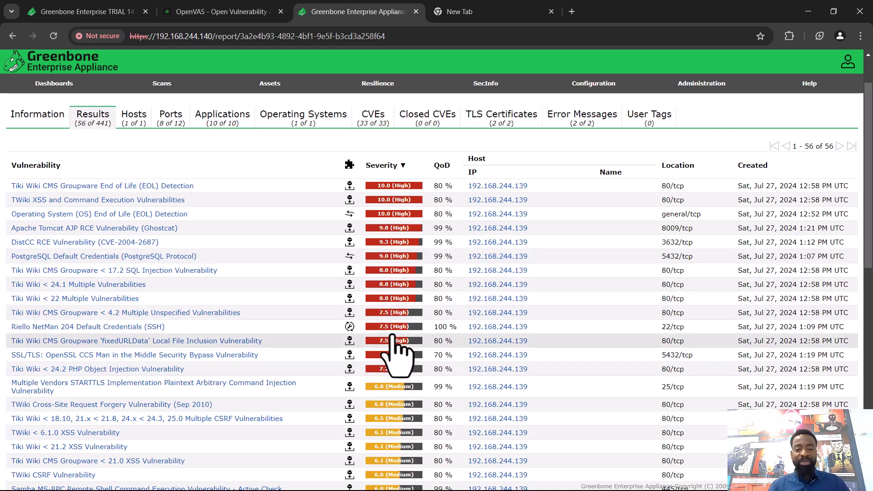
scroll(392, 340, down, 6)
scroll(374, 314, down, 1)
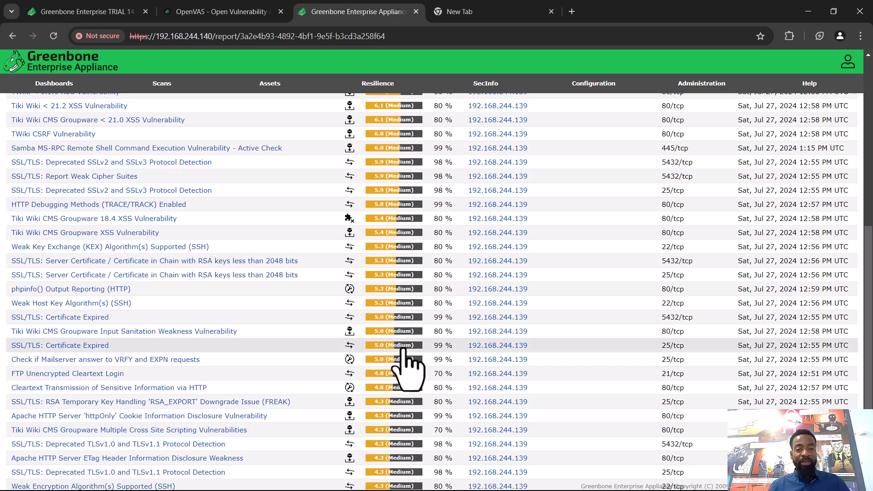
scroll(400, 348, down, 4)
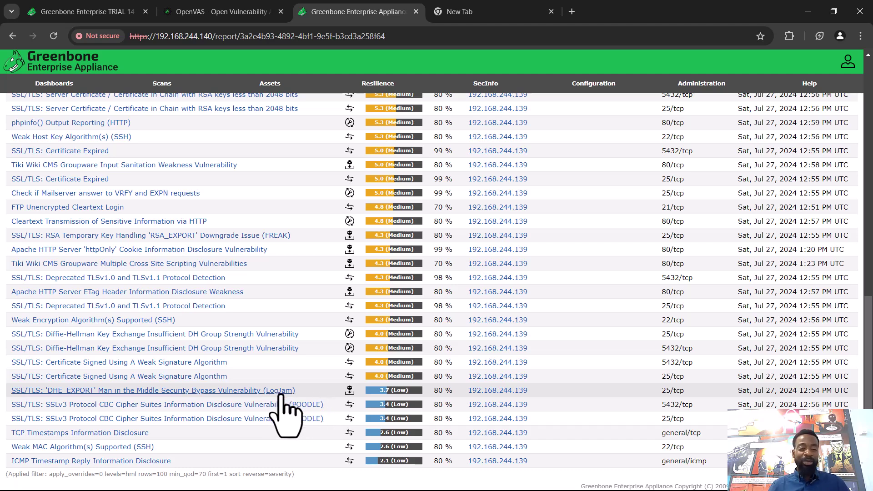
scroll(337, 318, up, 10)
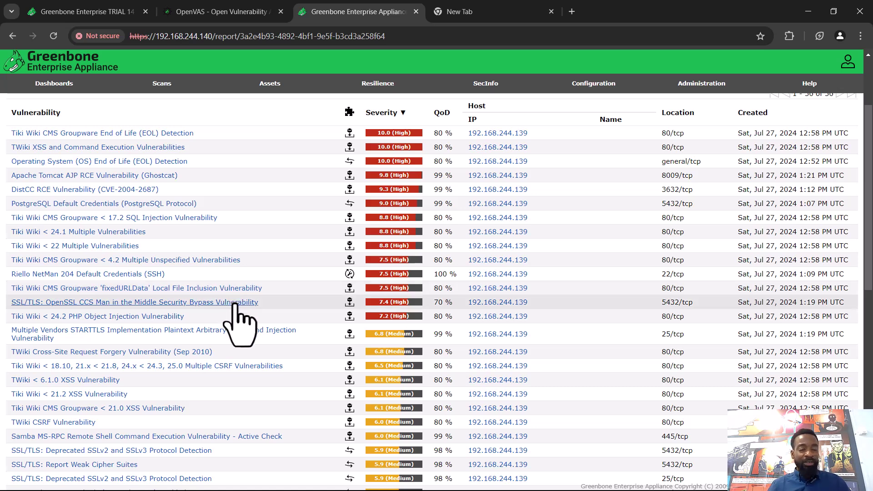
scroll(203, 299, down, 1)
scroll(203, 298, down, 10)
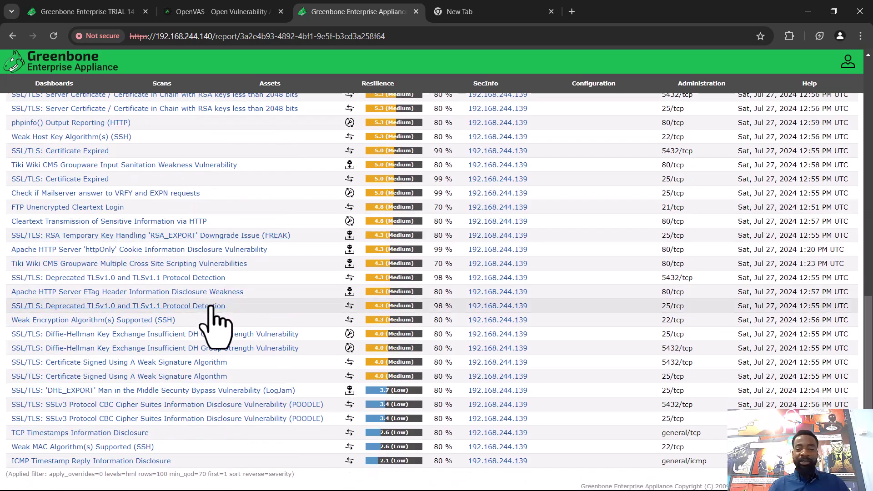
scroll(211, 313, up, 12)
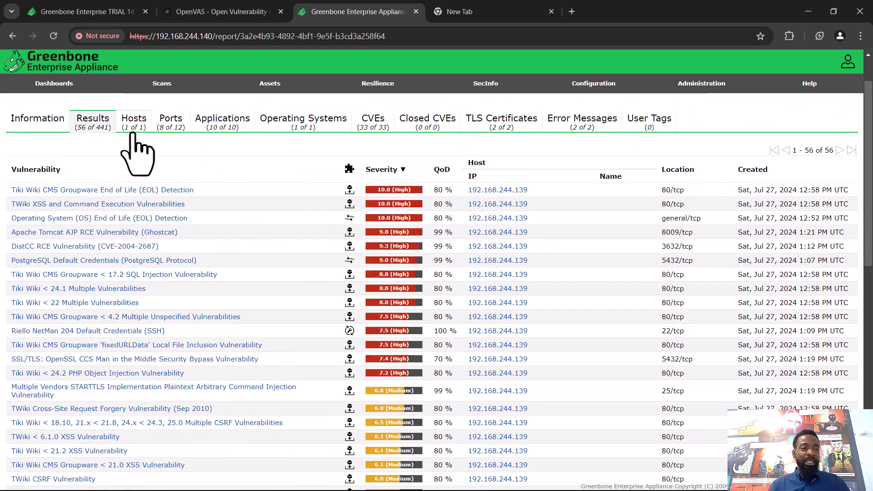
- Review the Metasploitable report's scanned hosts, ports, applications and operating systems
click(134, 127)
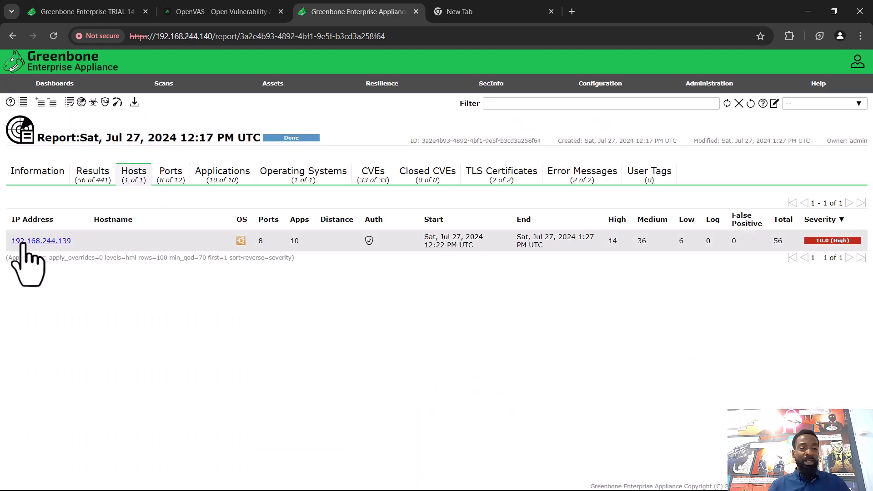
click(177, 182)
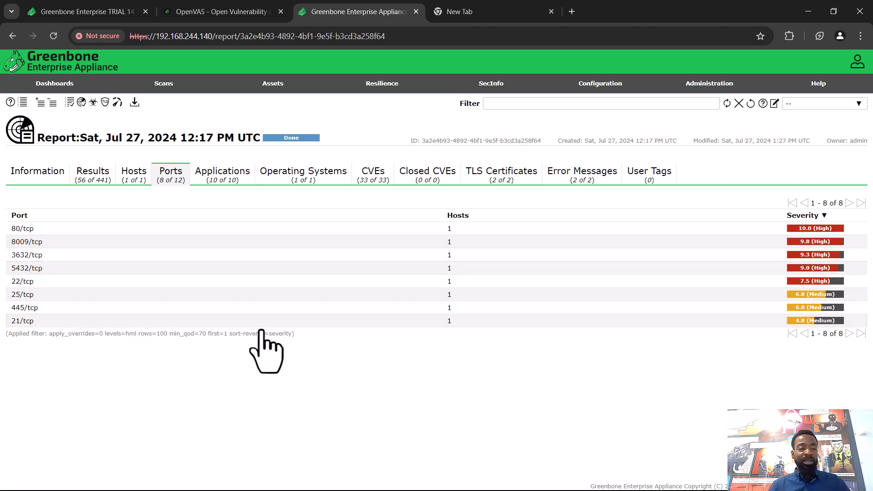
click(222, 182)
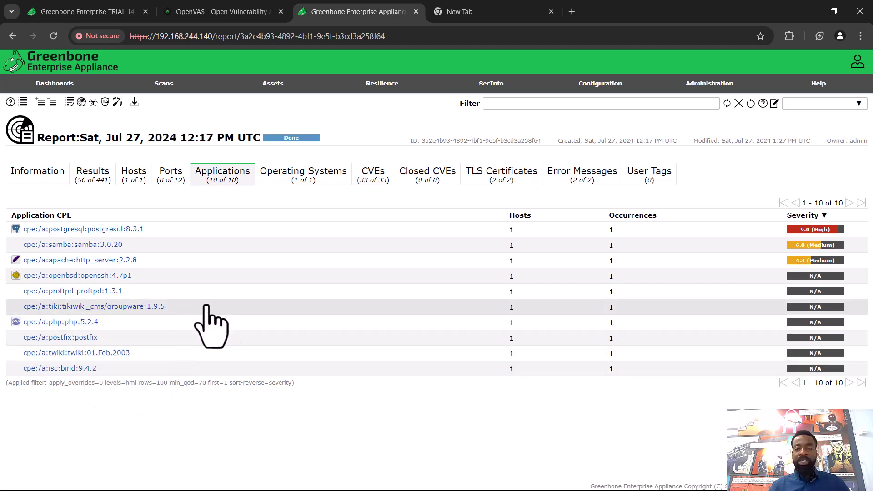
click(325, 182)
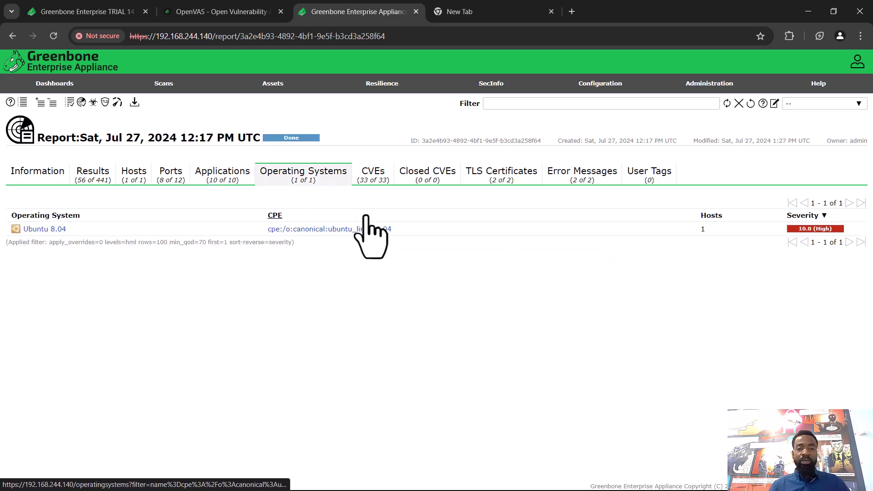
- Look through the Metasploitable report's CVEs and closed CVEs, and return to its general scan information
click(371, 181)
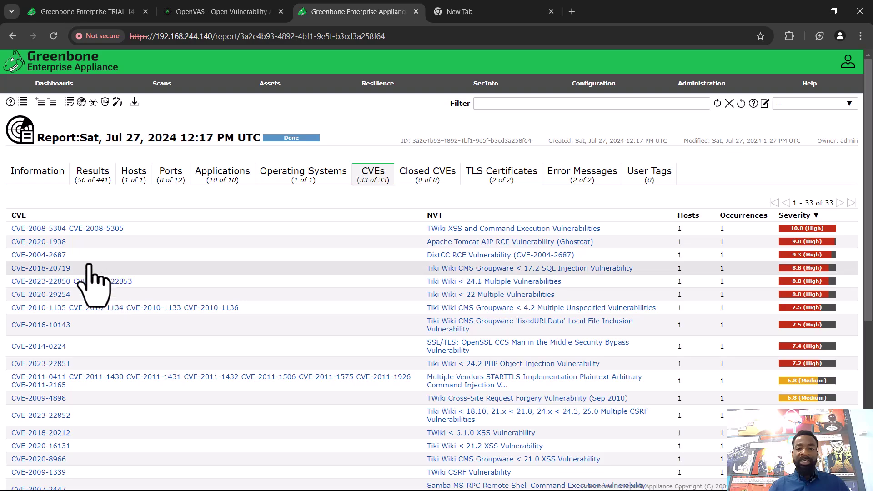
scroll(89, 269, down, 1)
scroll(91, 291, down, 4)
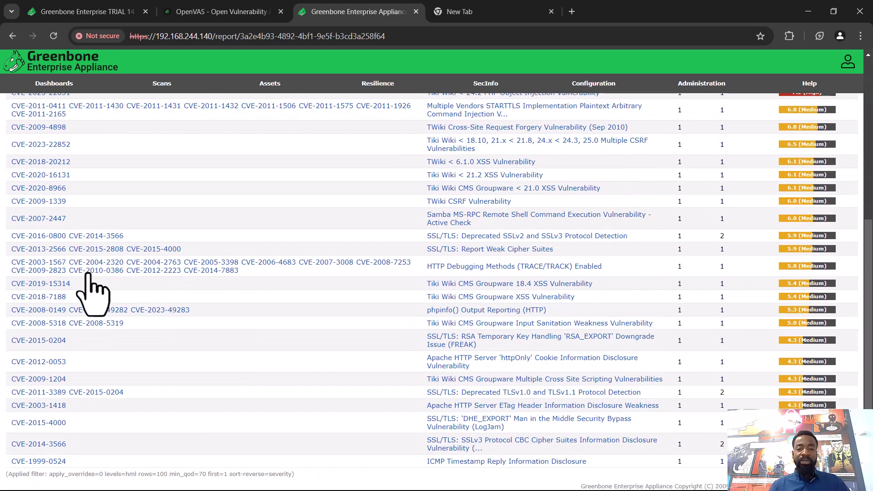
scroll(91, 294, up, 5)
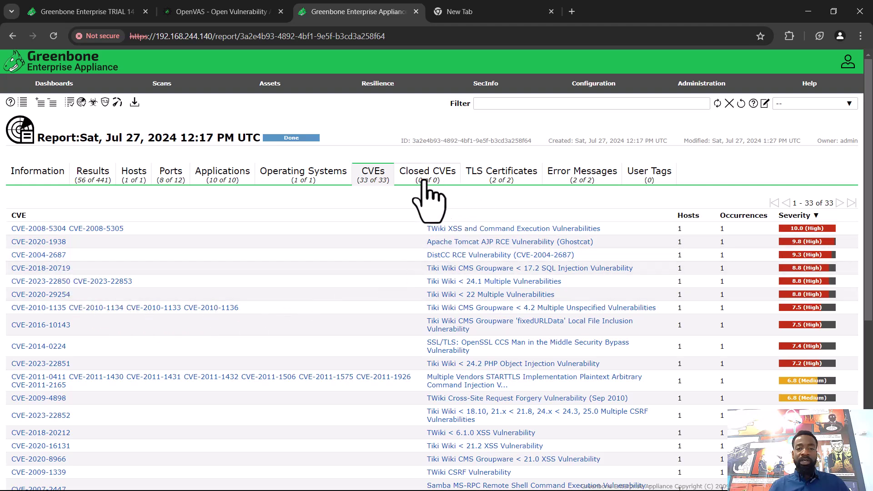
click(434, 191)
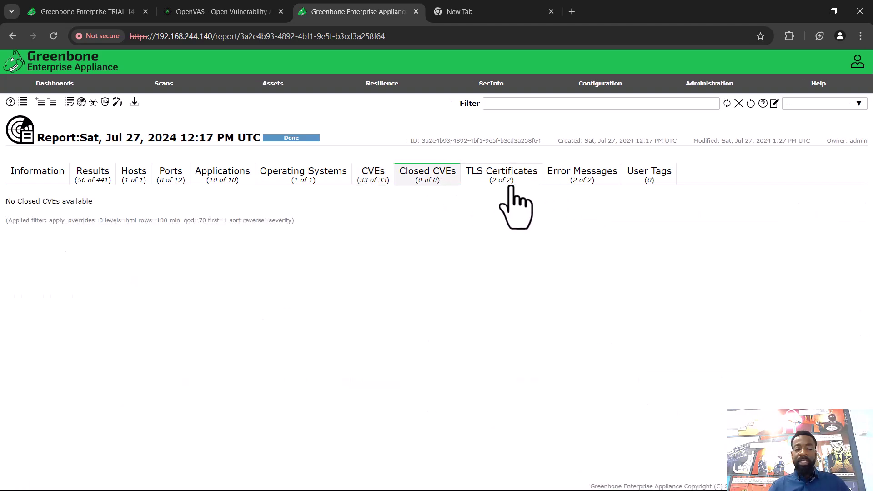
click(43, 175)
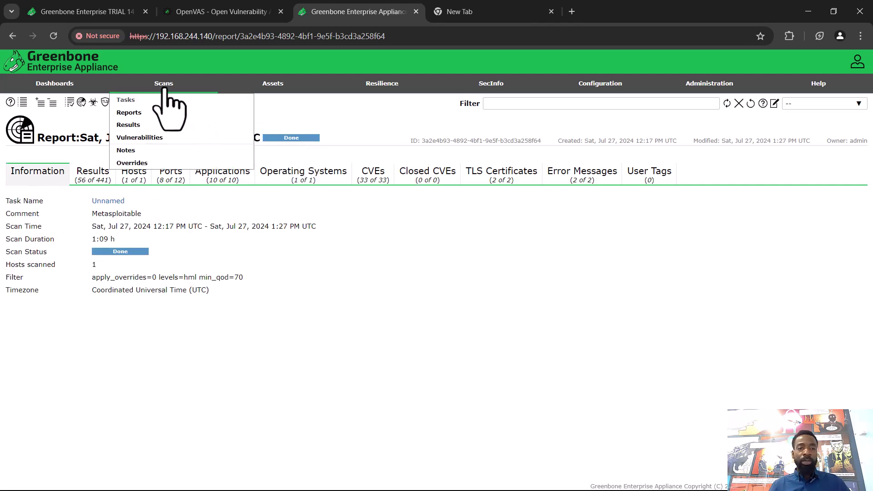
- From the scan tasks, list the Linux Mint task's reports sorted by low-severity results and open the Jul 30, 2024 report
click(166, 98)
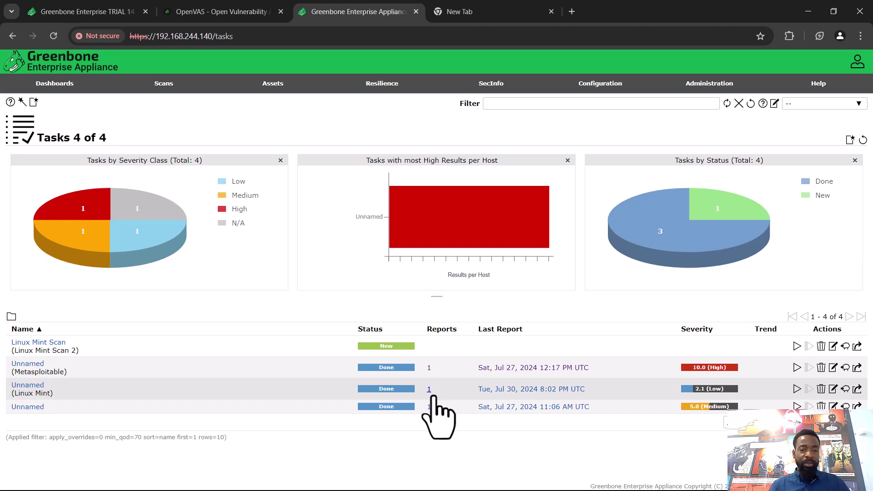
click(429, 389)
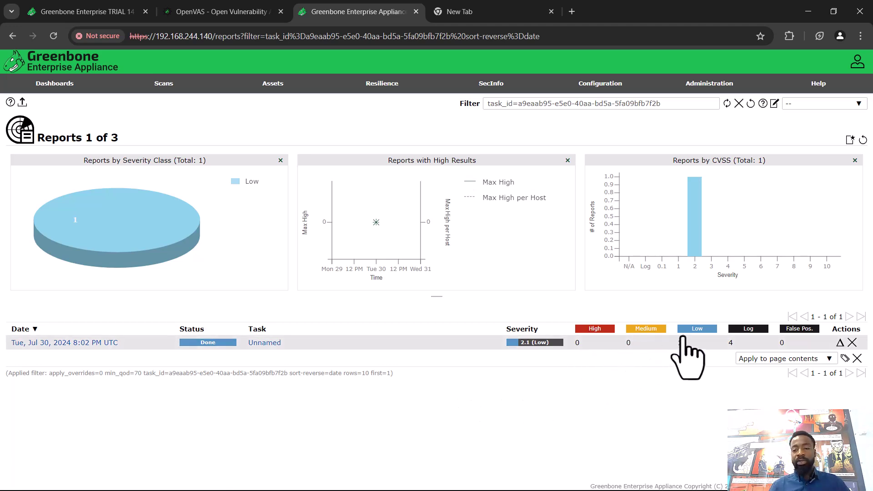
click(697, 329)
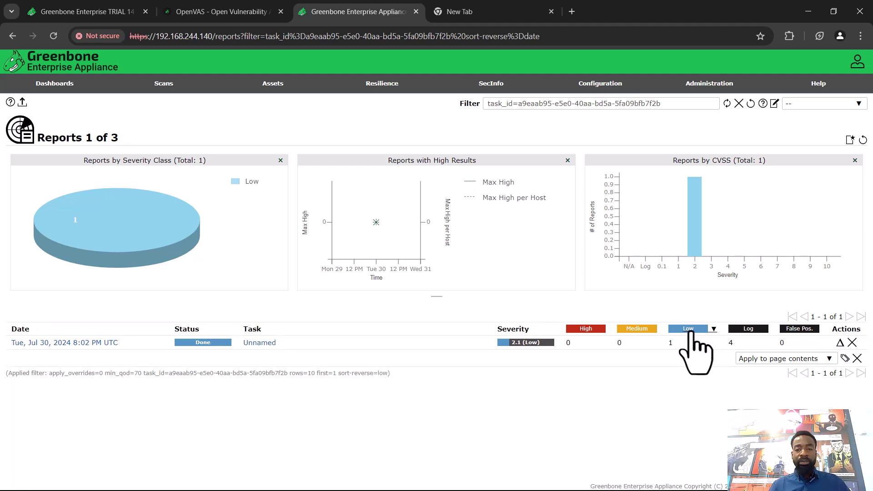
click(689, 330)
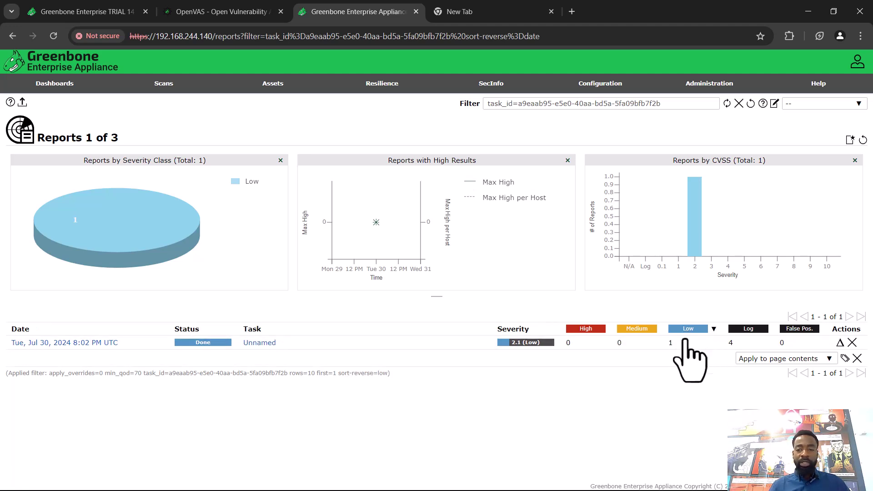
click(93, 344)
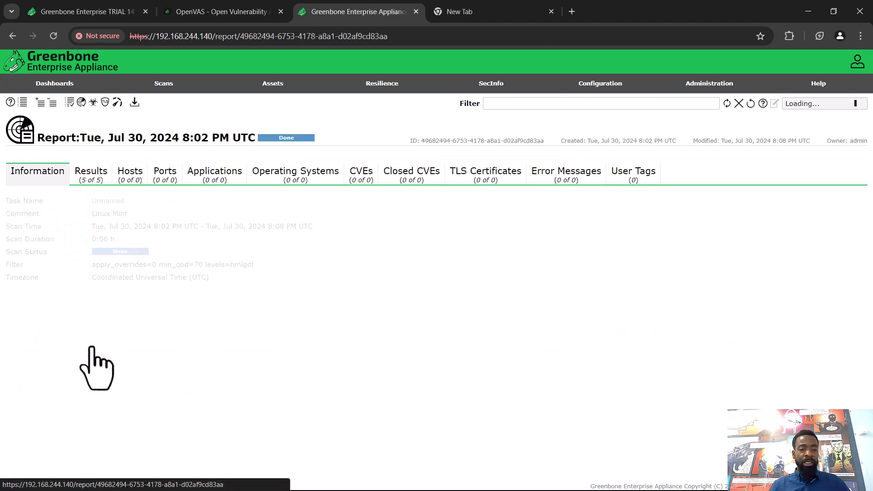
- Read the ICMP Timestamp Reply Information Disclosure finding in the Linux Mint report's results, and return to the report's general information
click(91, 175)
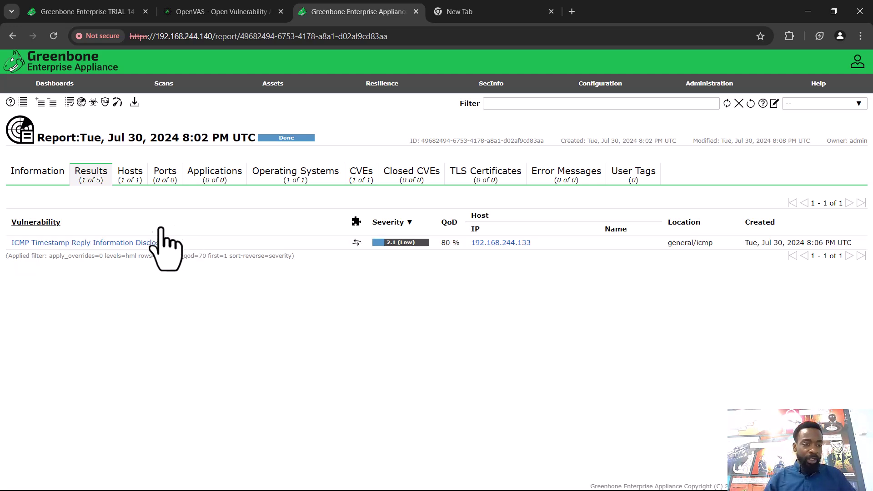
click(109, 246)
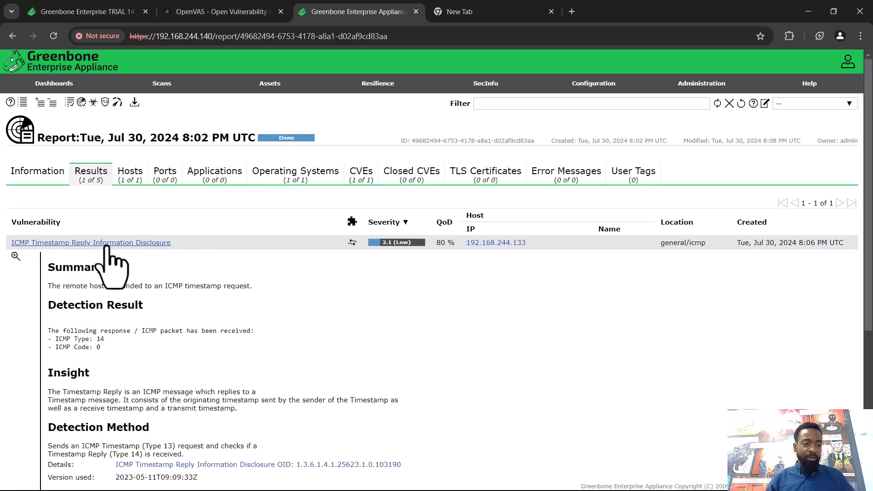
scroll(190, 347, down, 1)
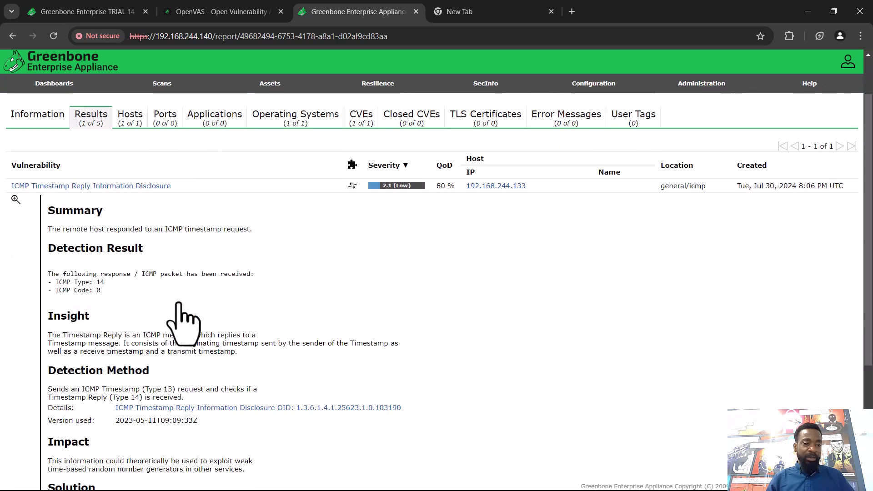
scroll(200, 314, down, 2)
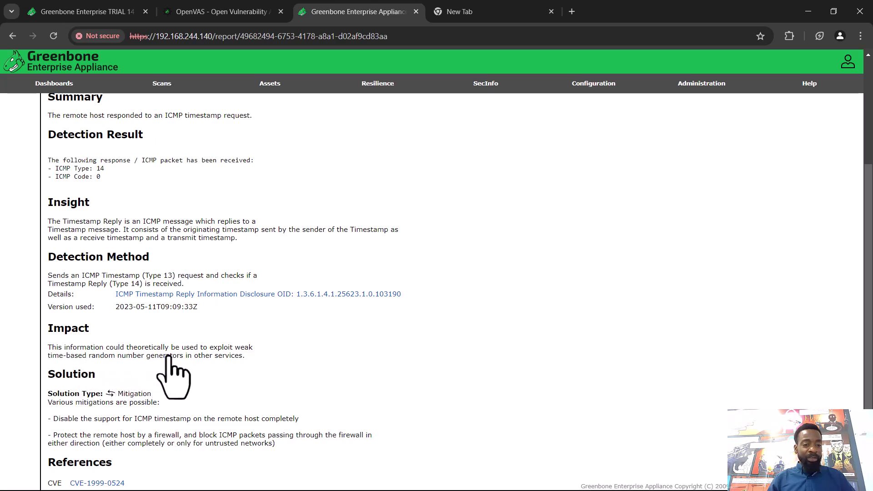
scroll(188, 357, up, 3)
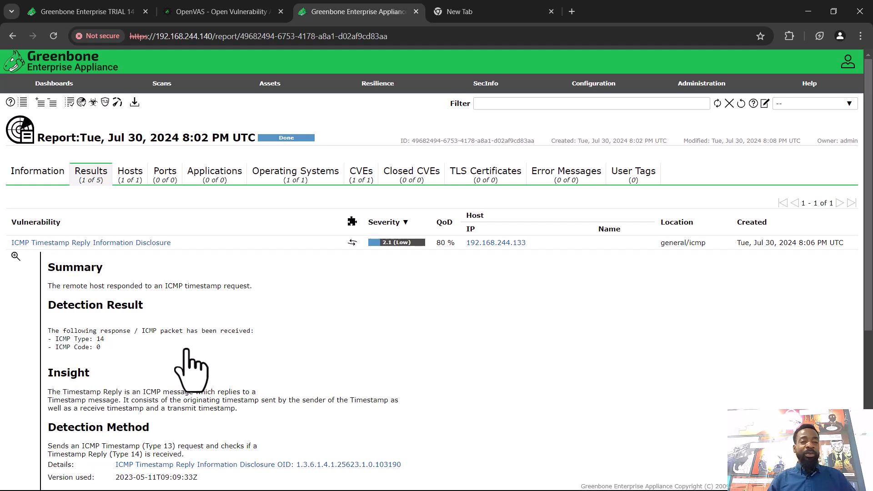
click(66, 173)
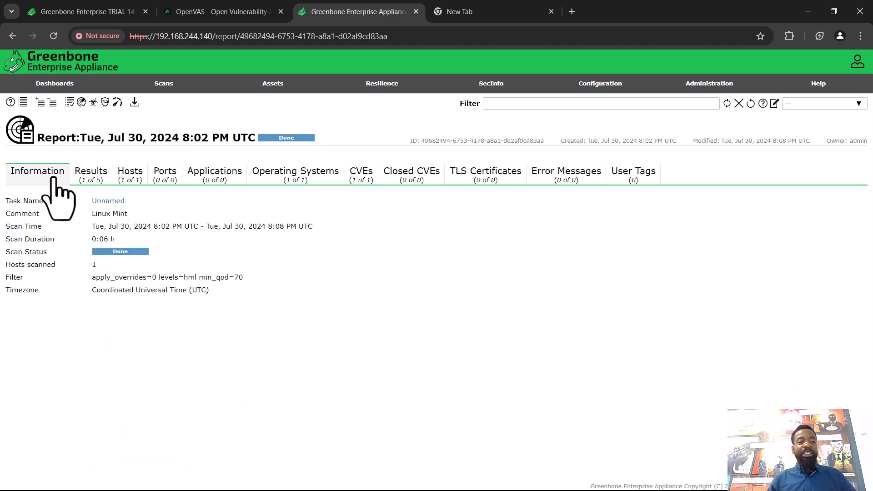